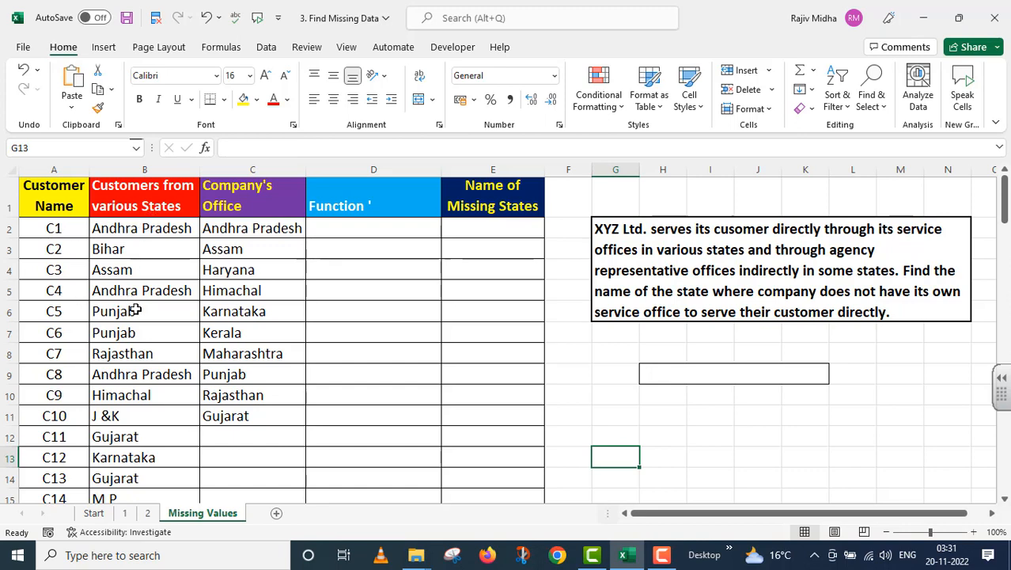
Review the customer states in column B and the company's office states in C2:C11 against the stated problem.
scroll(136, 310, "down", 6)
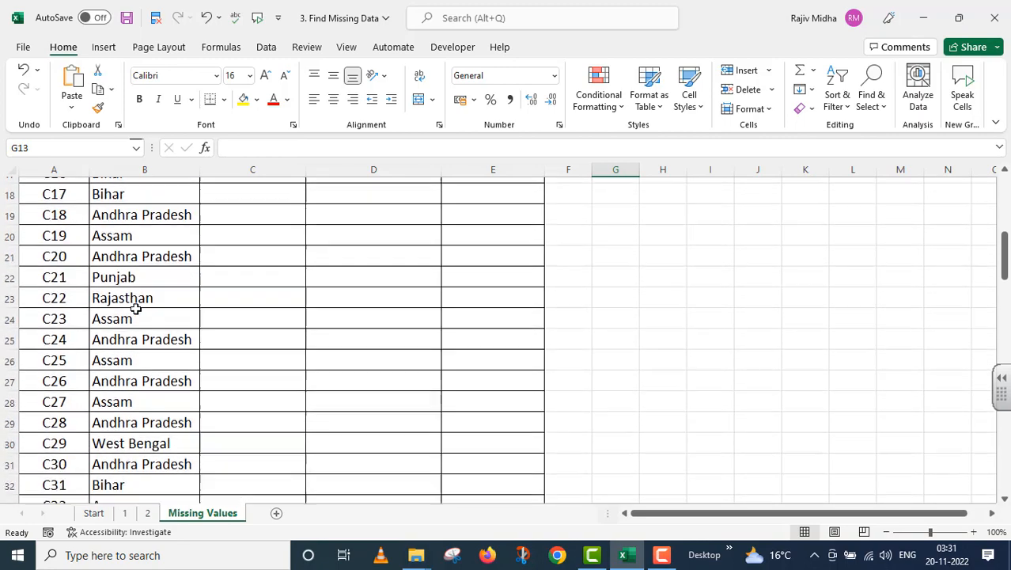
scroll(136, 309, "down", 7)
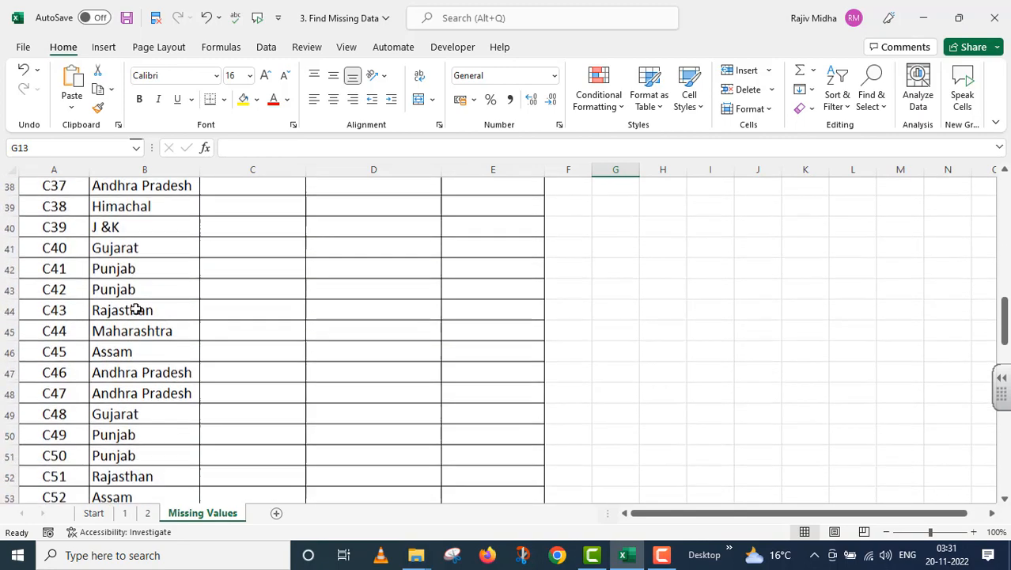
scroll(136, 310, "down", 9)
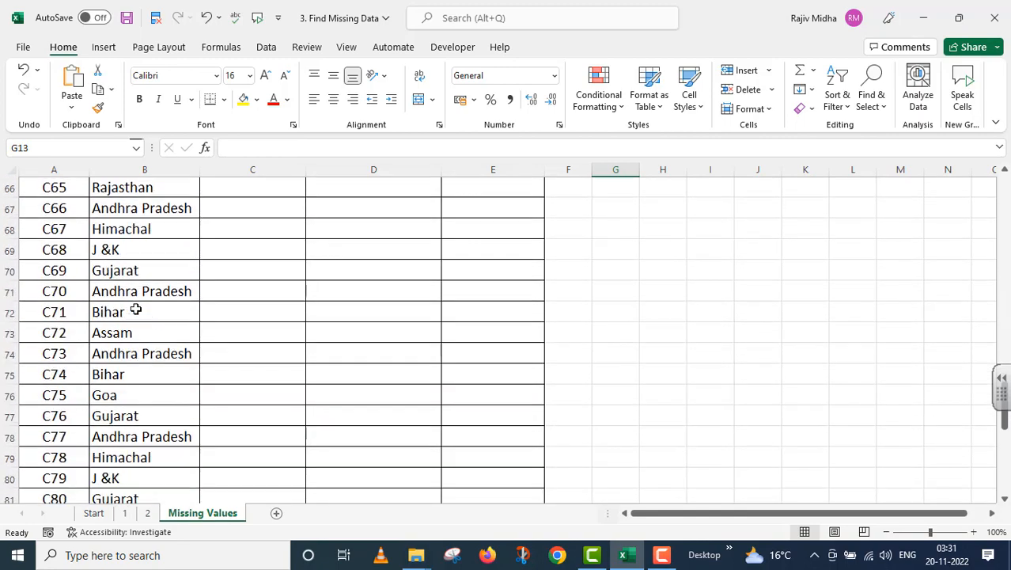
scroll(135, 310, "down", 7)
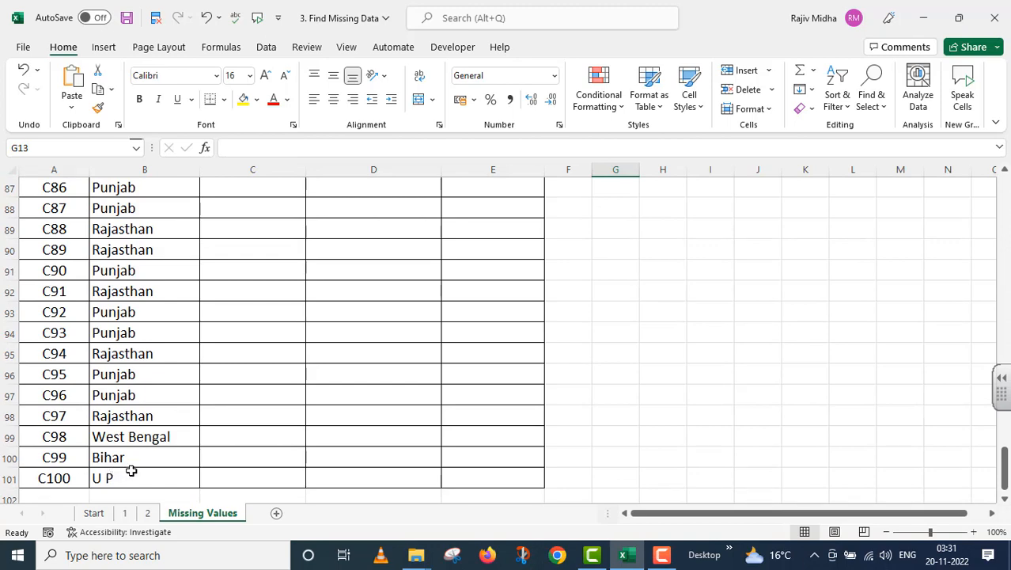
scroll(131, 471, "up", 20)
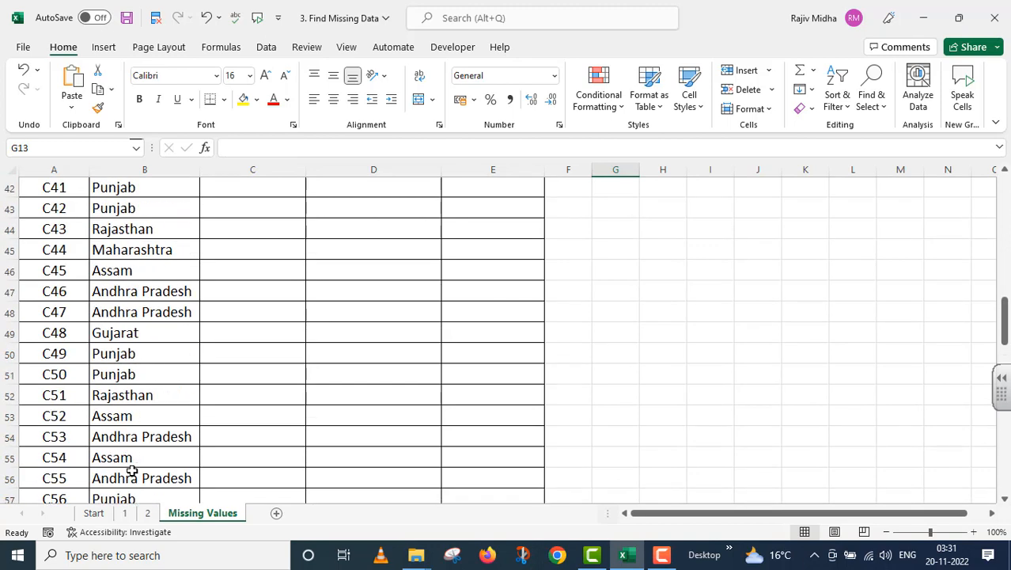
scroll(131, 470, "up", 6)
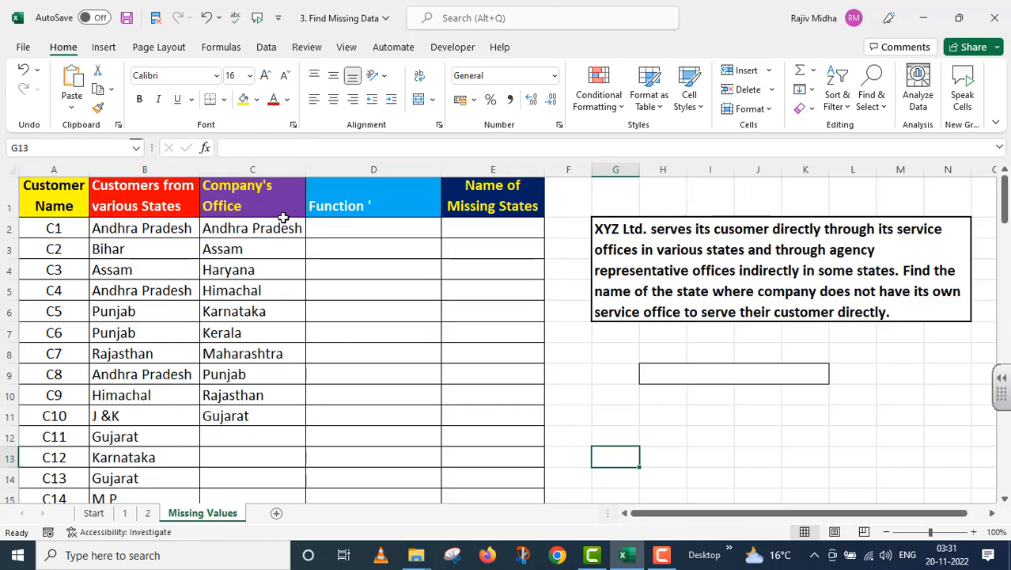
left_click_drag(261, 227, 257, 417)
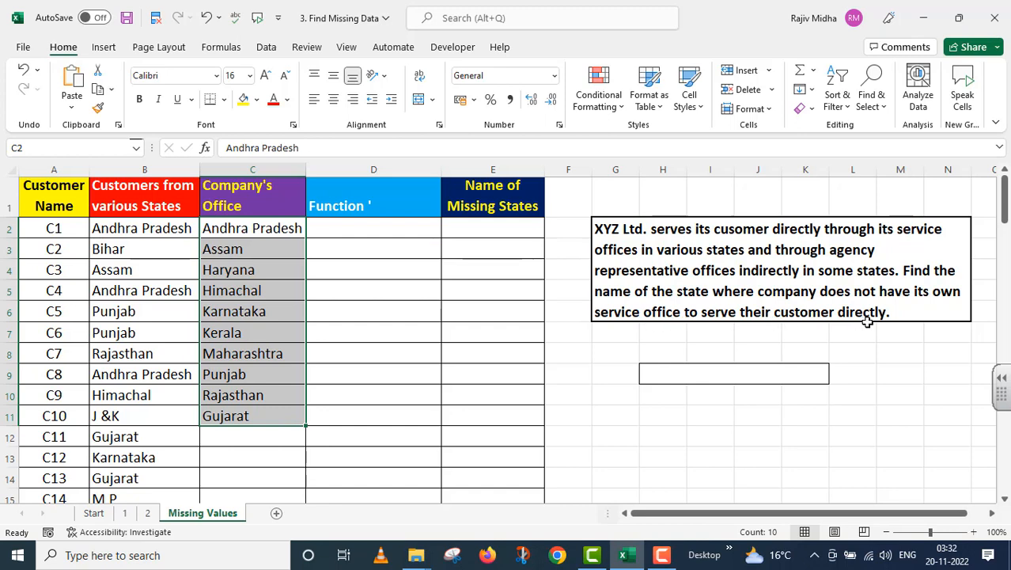
scroll(137, 269, "down", 3)
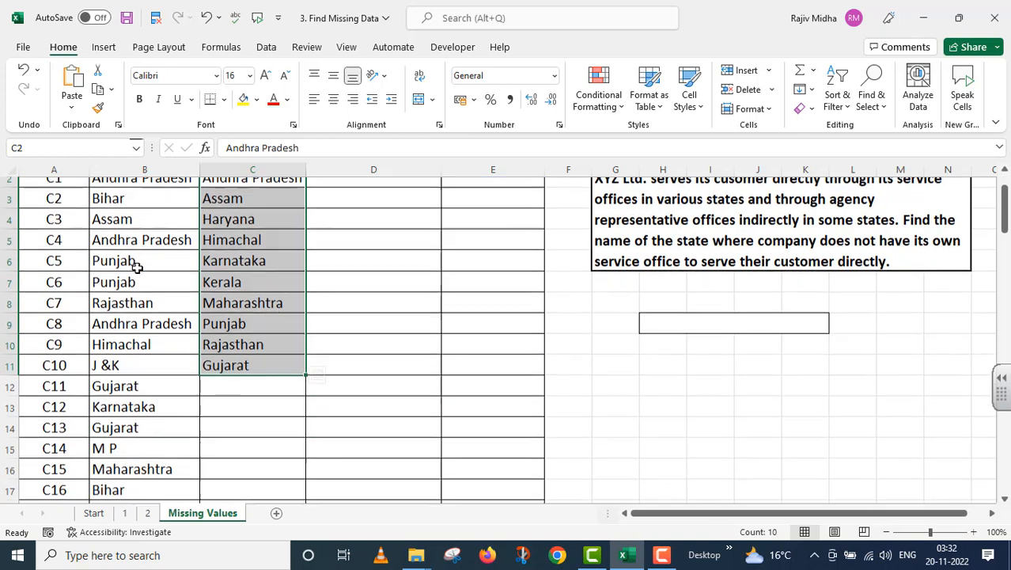
scroll(137, 270, "down", 5)
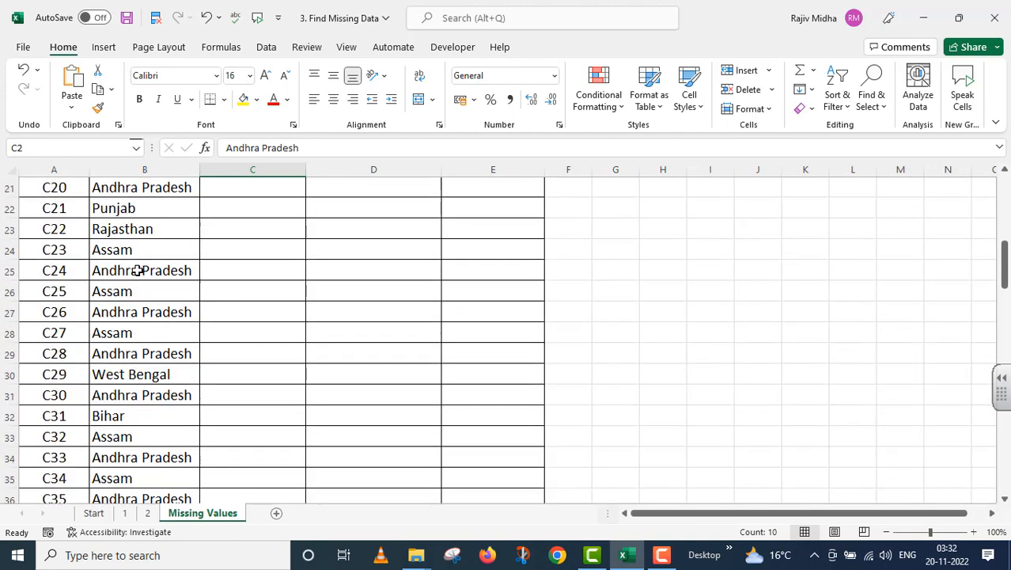
scroll(138, 272, "up", 4)
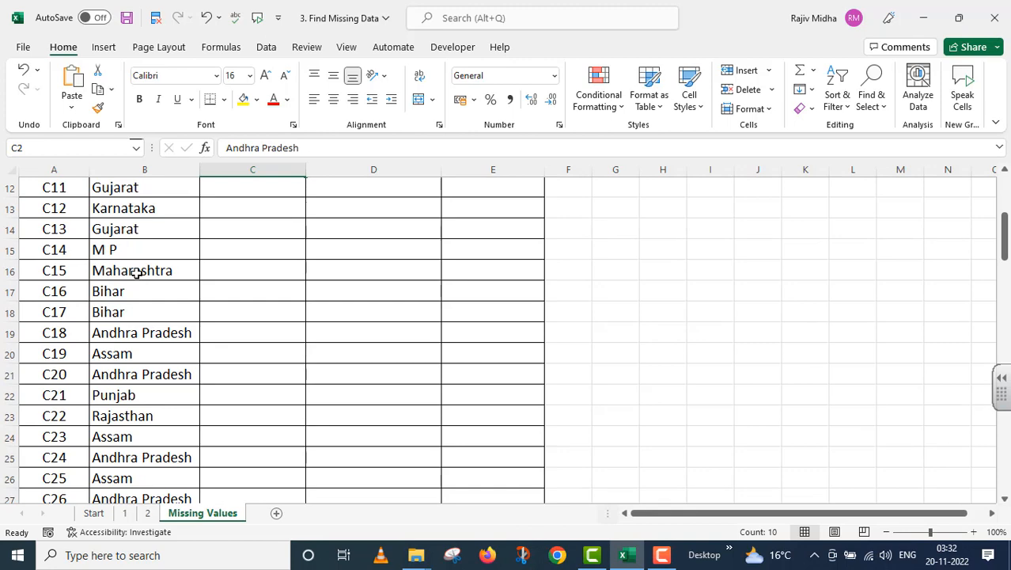
scroll(136, 272, "up", 4)
Enter the formula =COUNTIF(C:C,B2) in cell D2 to check the first customer's state against the company's office list.
left_click(341, 228)
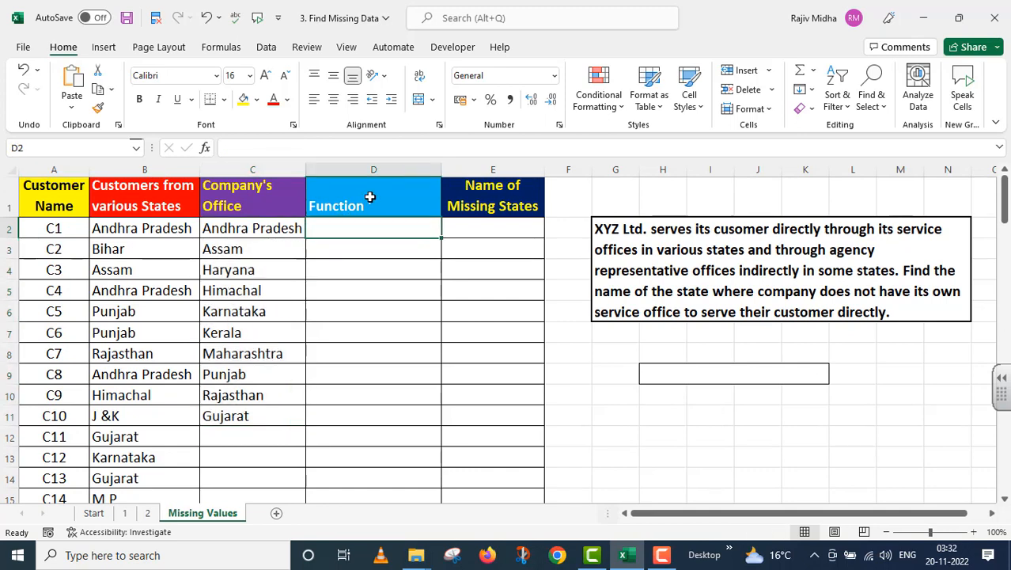
double_click(340, 228)
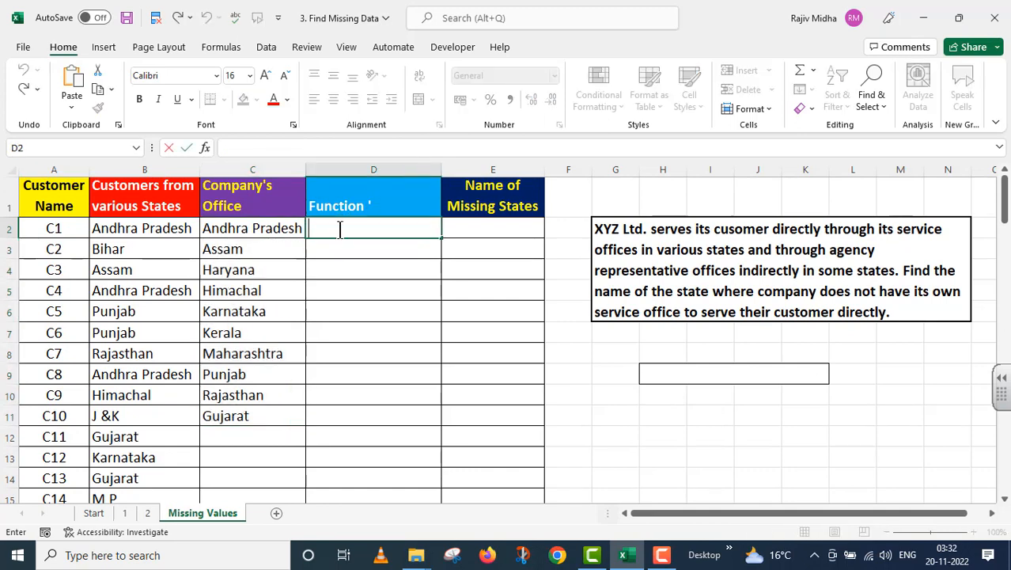
type("=C")
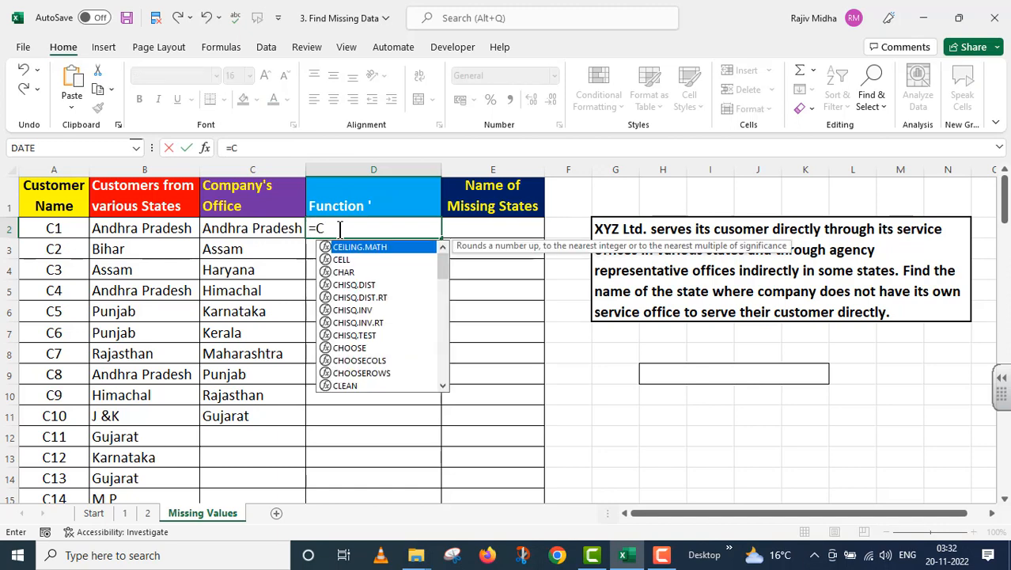
type("OUNTIF(")
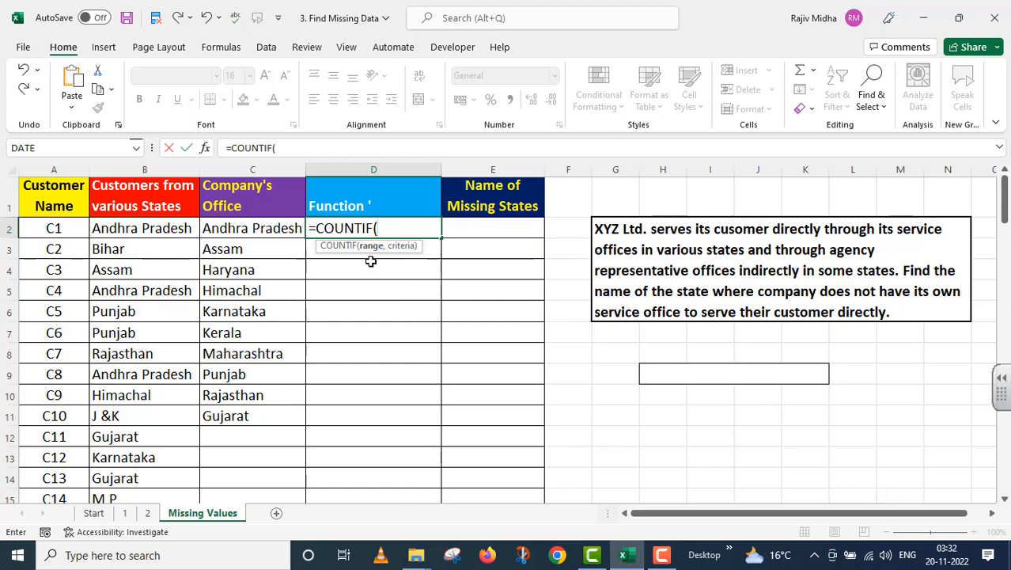
left_click(259, 167)
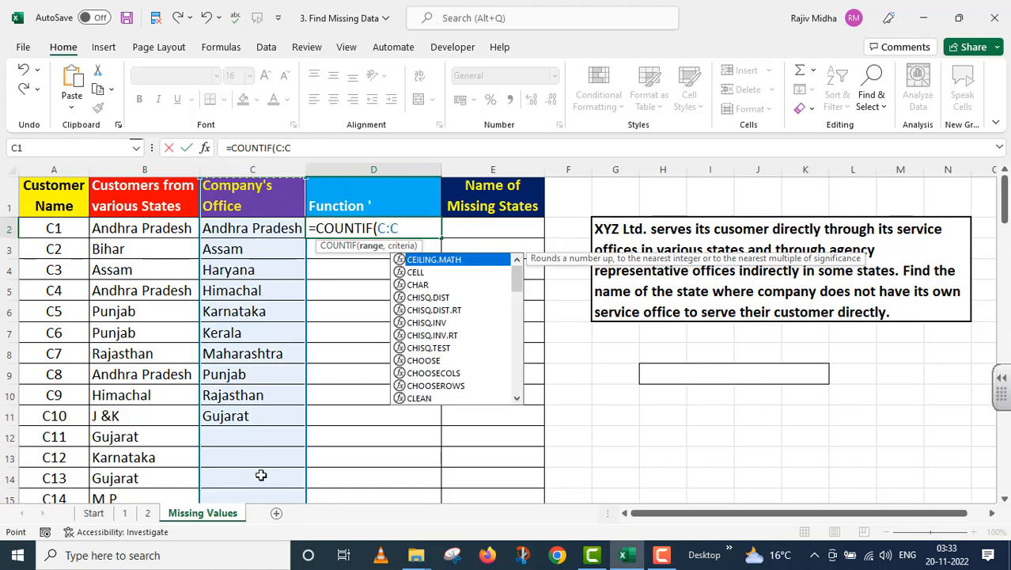
scroll(261, 474, "down", 5)
scroll(260, 472, "up", 5)
type(",")
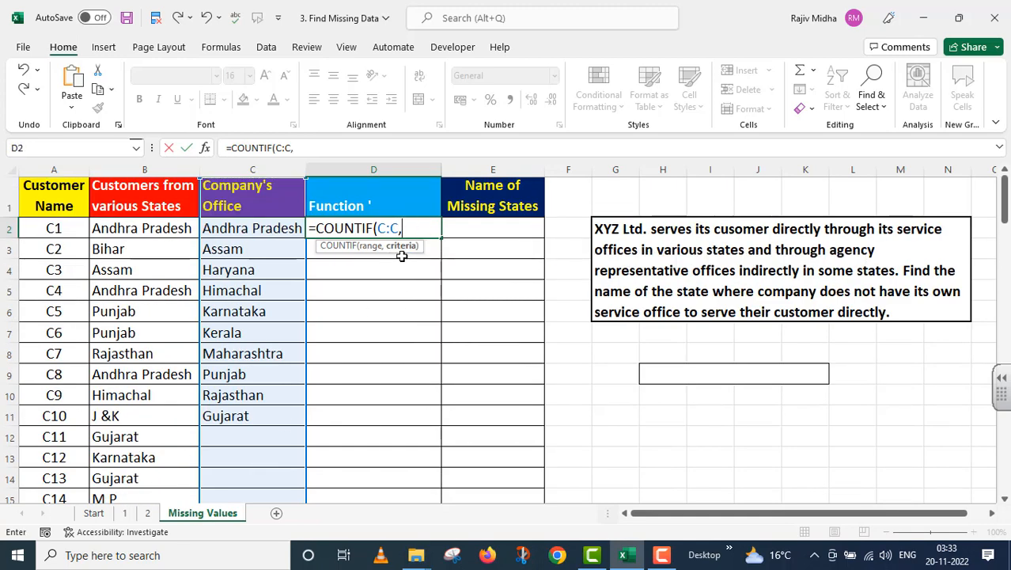
left_click(138, 228)
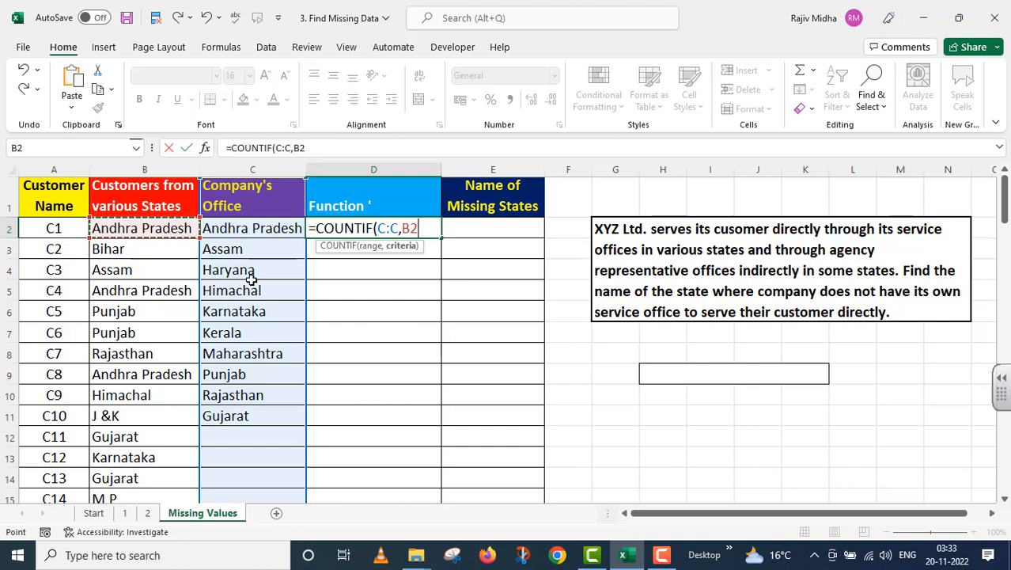
type(")")
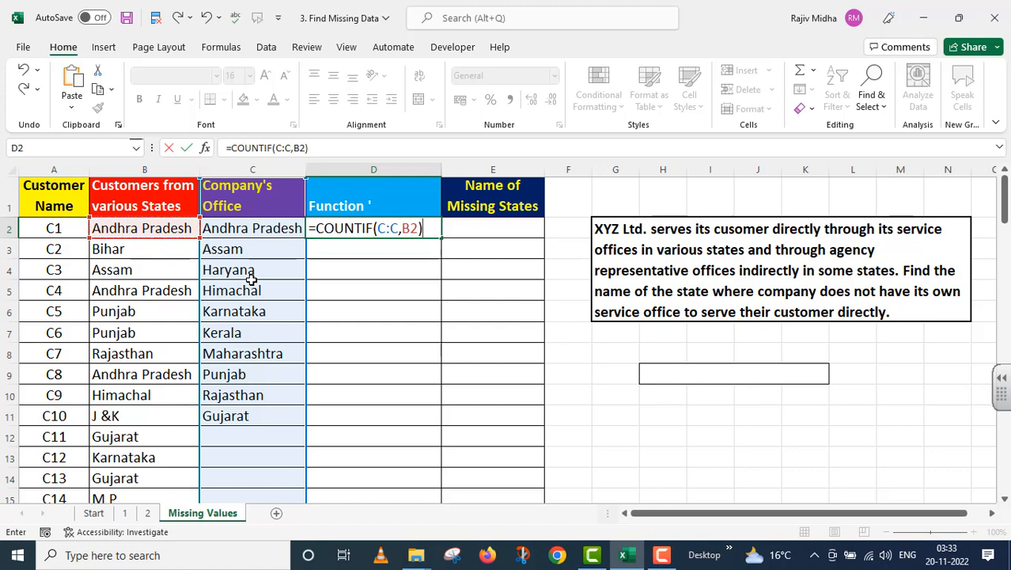
key("Return")
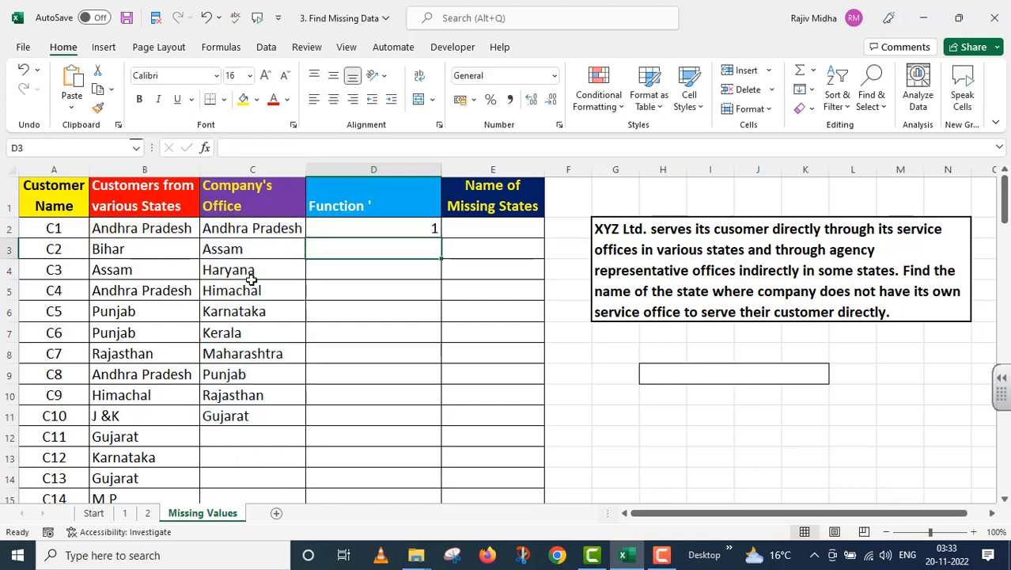
Fill the COUNTIF formula from D2 down column D to the last customer in row 101 and check the filled cells.
left_click(395, 224)
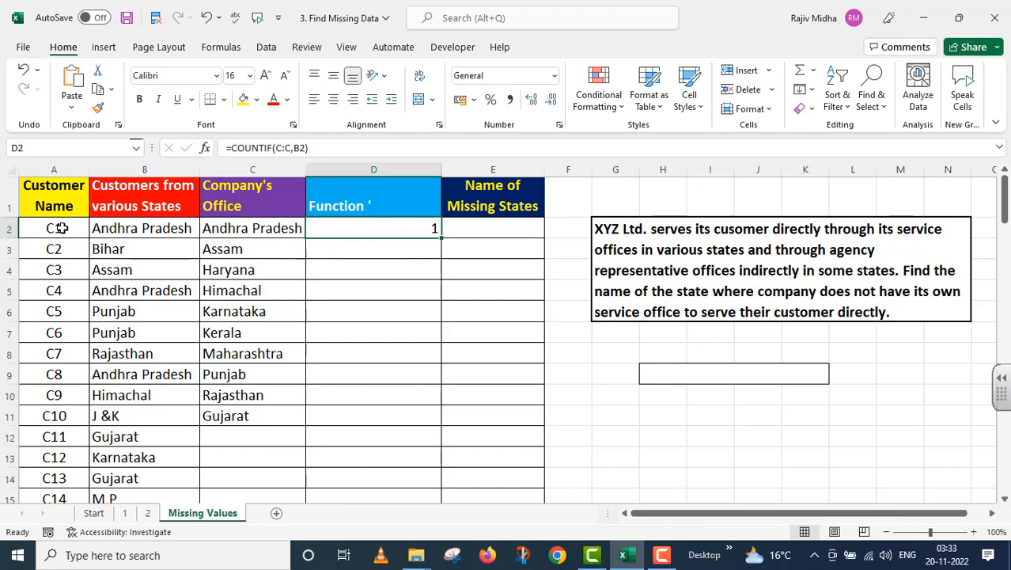
left_click_drag(441, 236, 442, 258)
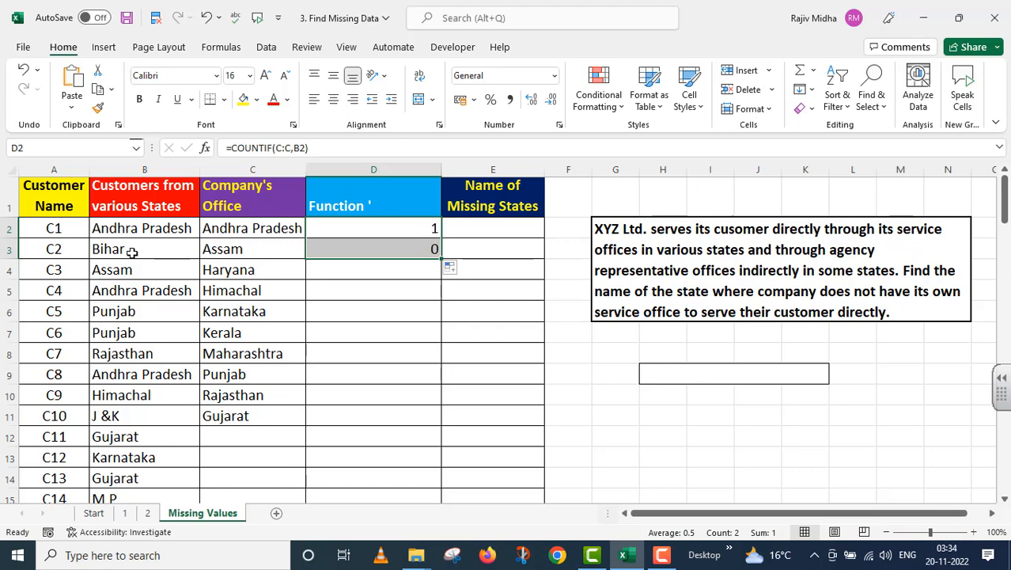
double_click(440, 259)
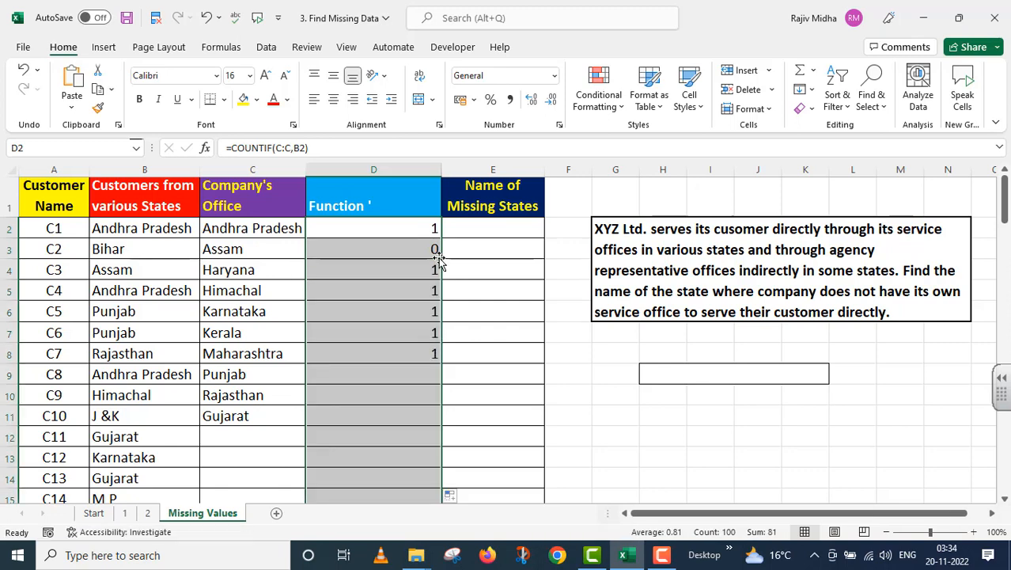
scroll(440, 259, "down", 6)
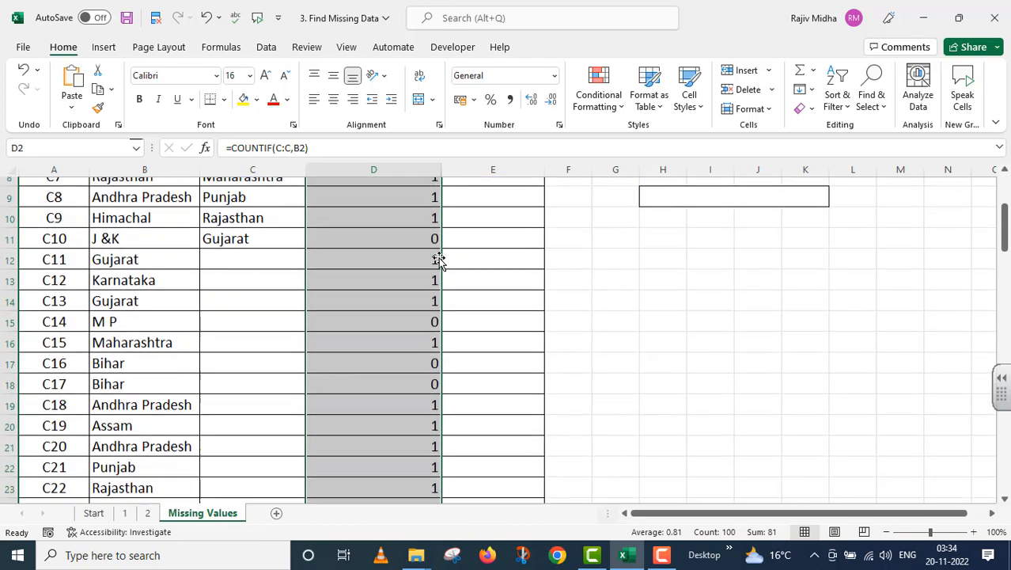
scroll(440, 259, "down", 11)
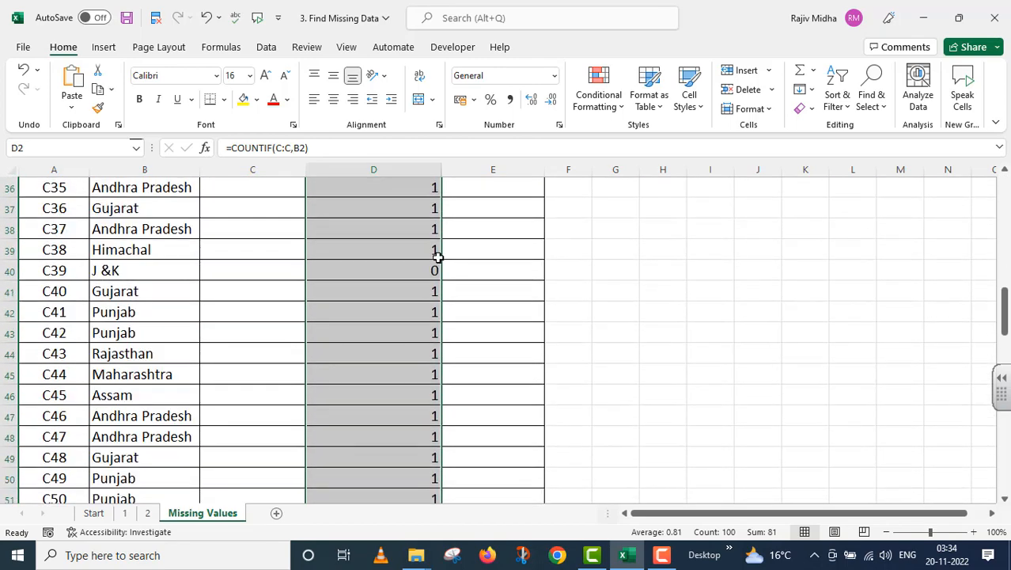
scroll(438, 257, "down", 10)
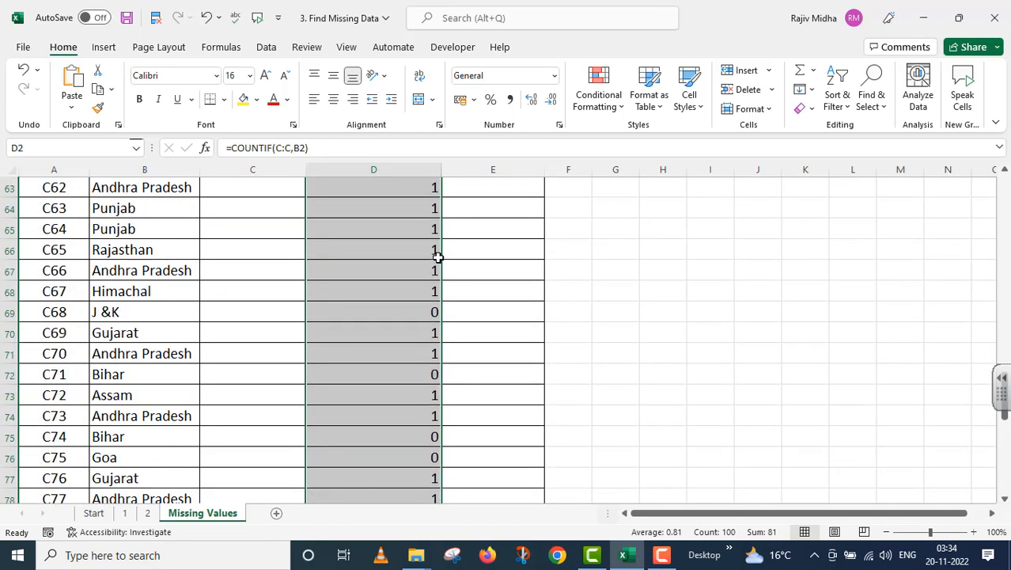
scroll(438, 258, "down", 2)
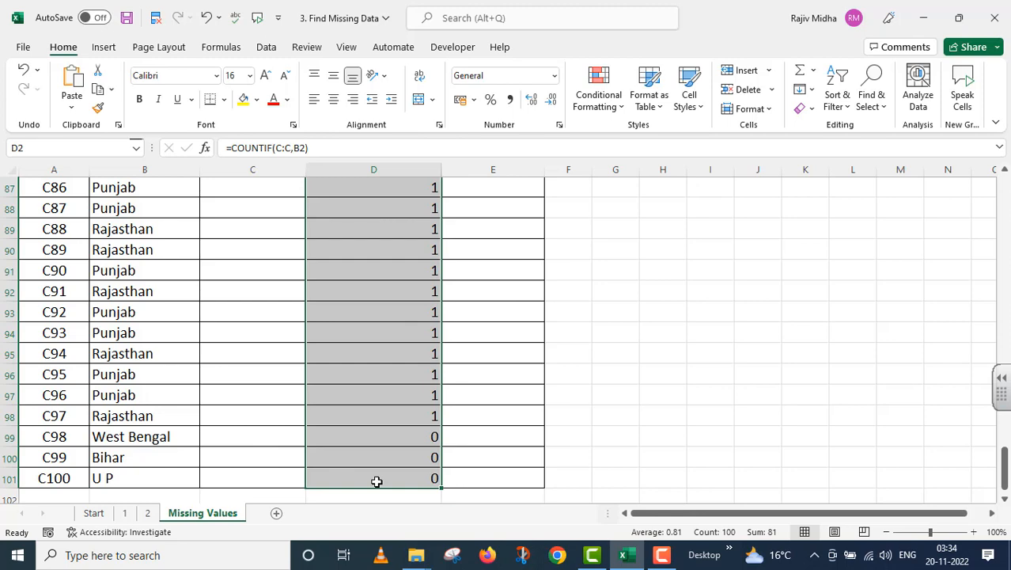
scroll(377, 481, "up", 20)
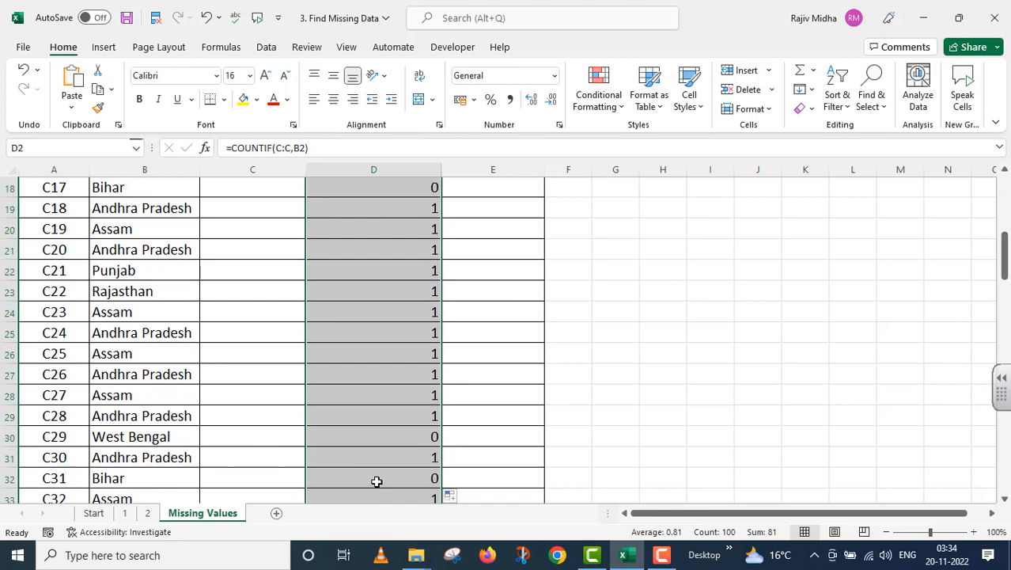
scroll(377, 481, "up", 6)
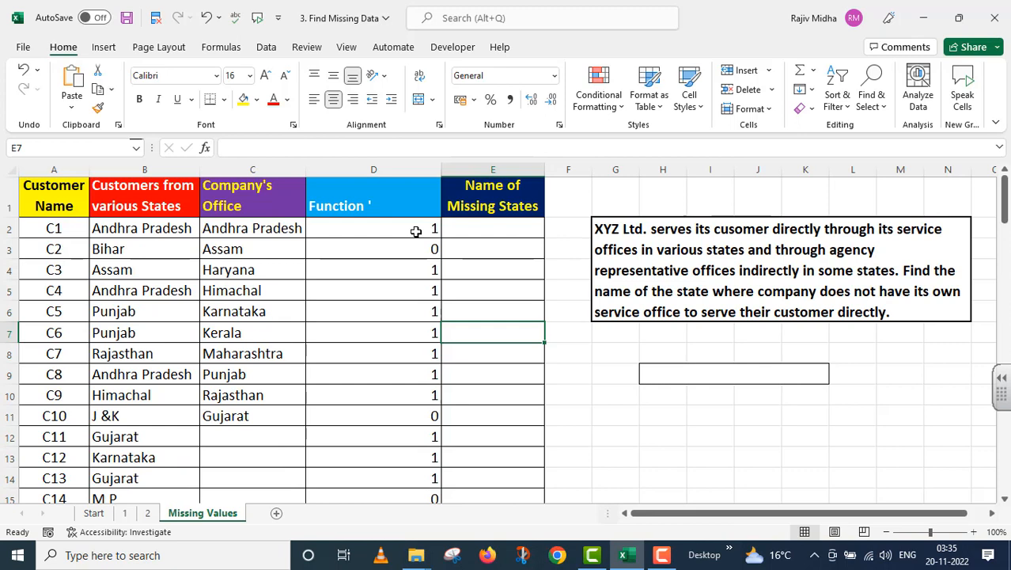
Copy the formula text =COUNTIF(C:C,B2) from D2 and append it to the Function header in D1.
left_click(416, 232)
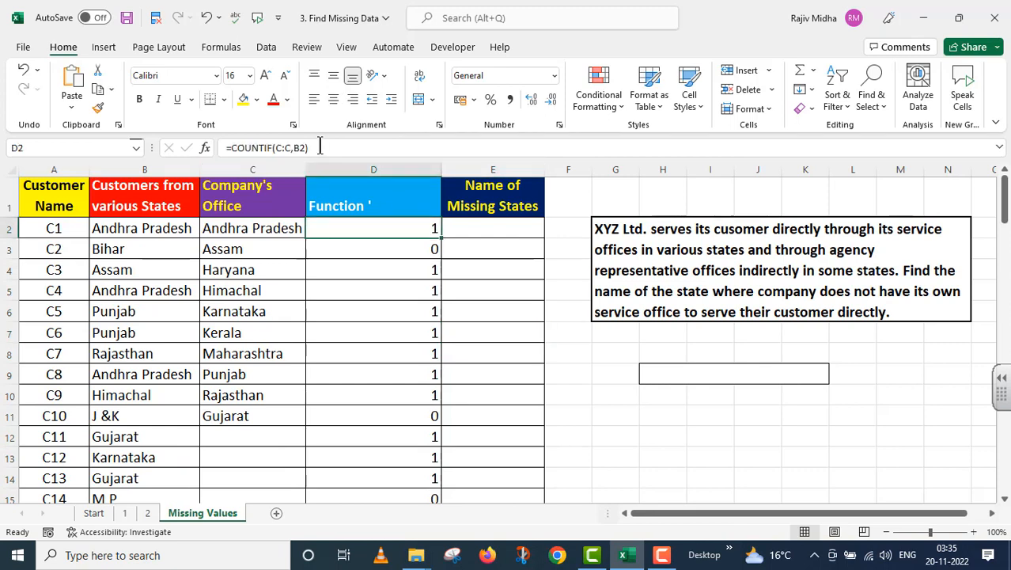
left_click_drag(308, 147, 225, 148)
key("ctrl+c")
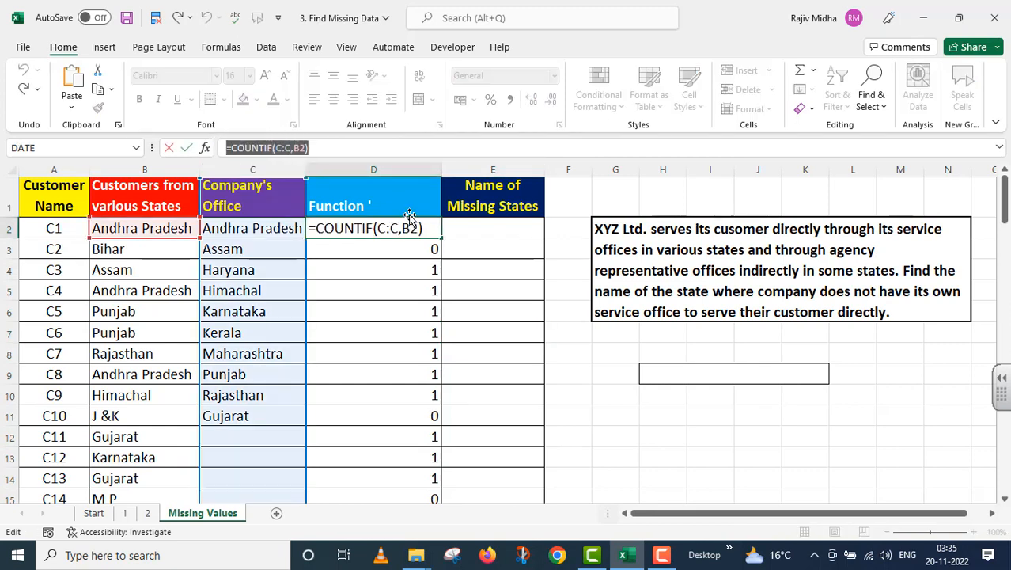
key("Escape")
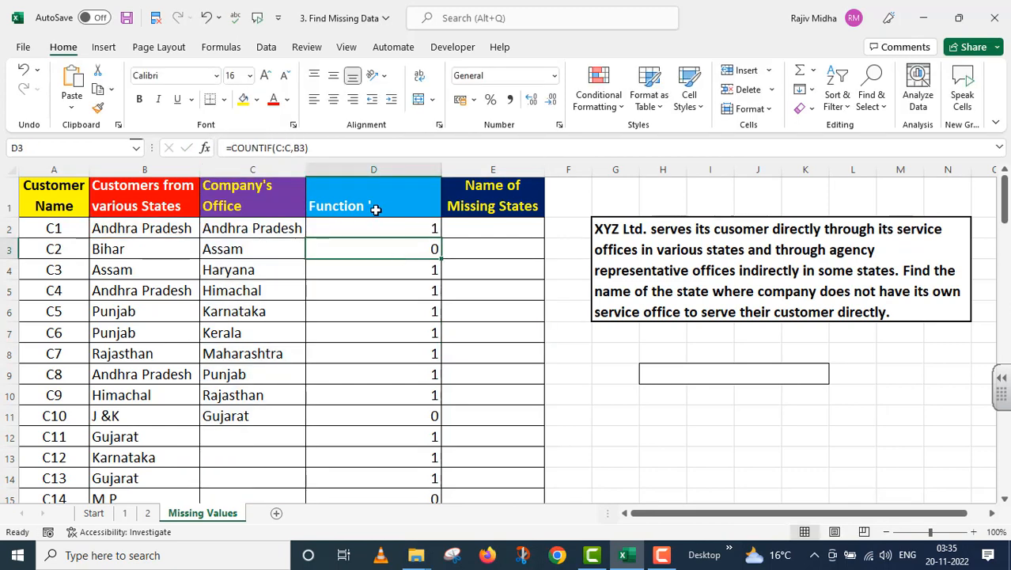
left_click(377, 207)
double_click(379, 207)
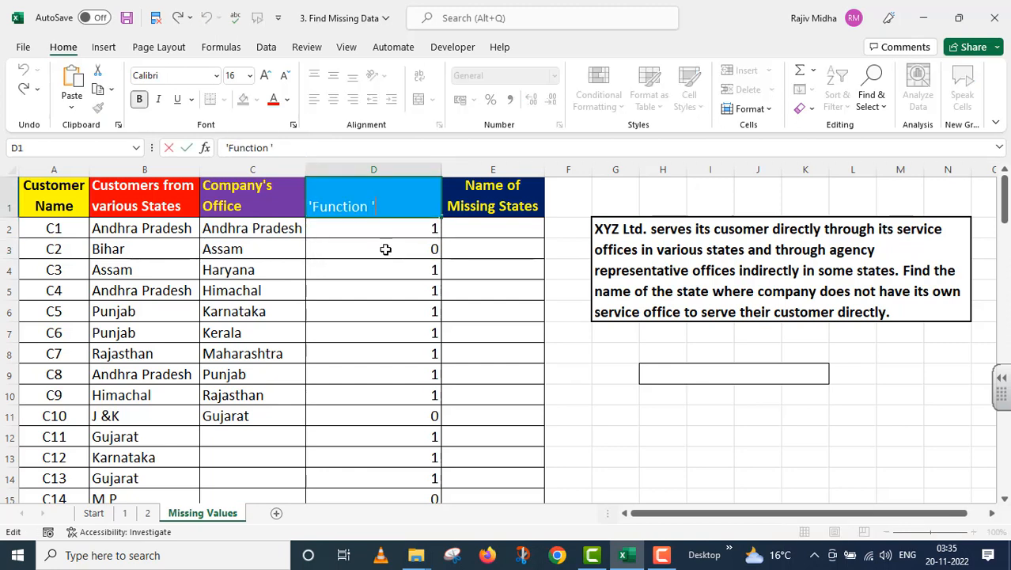
key("ctrl+v")
left_click(586, 378)
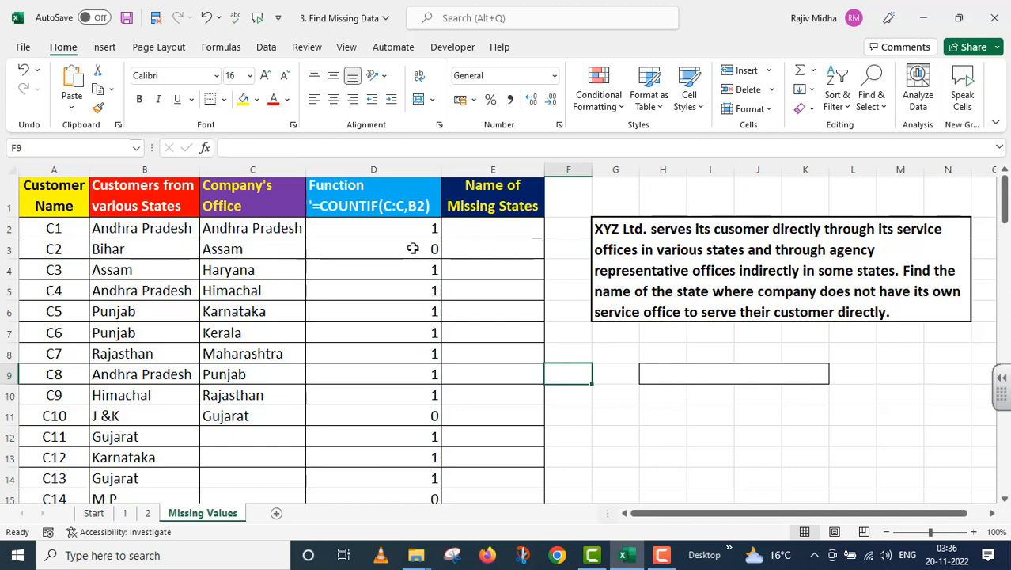
Enter the formula =IF(COUNTIF(C:C,B2)>0, " ",B2) in cell E2 to return the customer's state when the company has no office there.
left_click(483, 229)
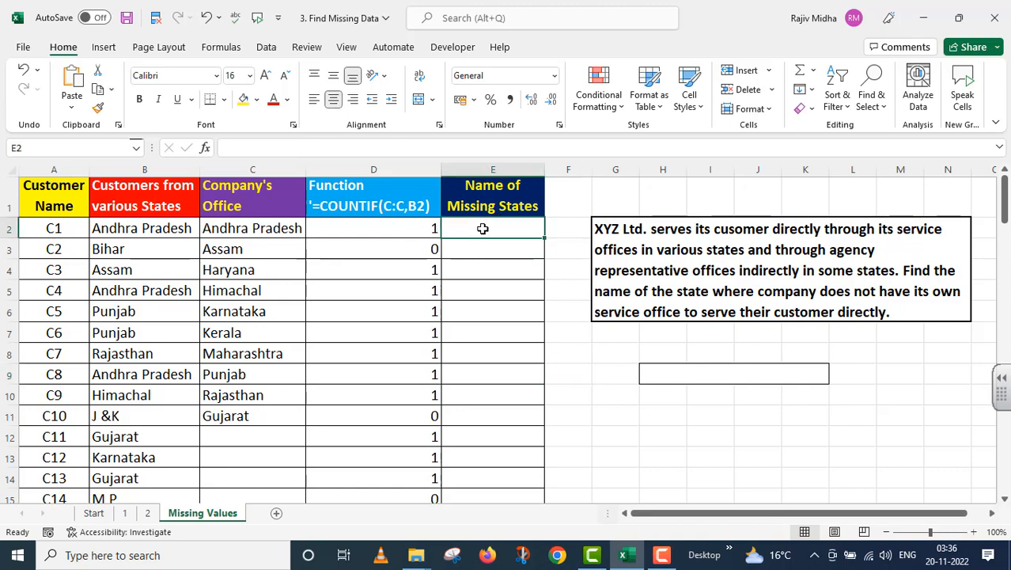
type("+")
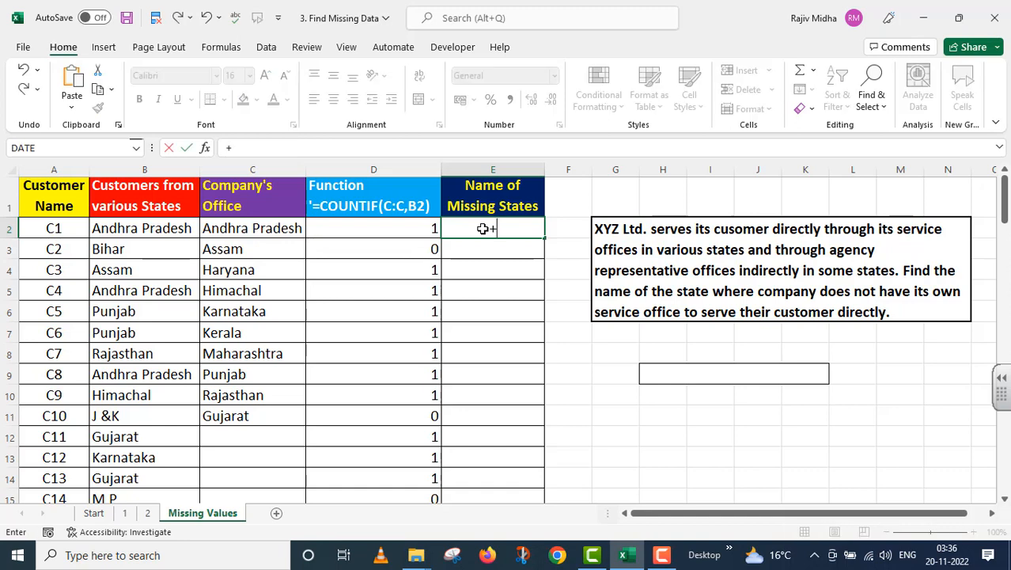
key("BackSpace")
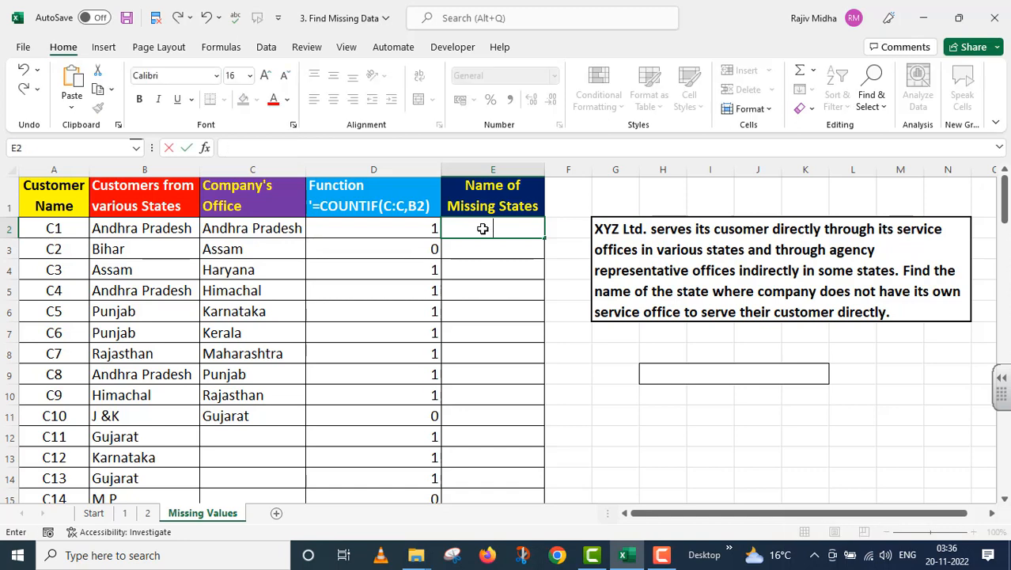
type("=IF")
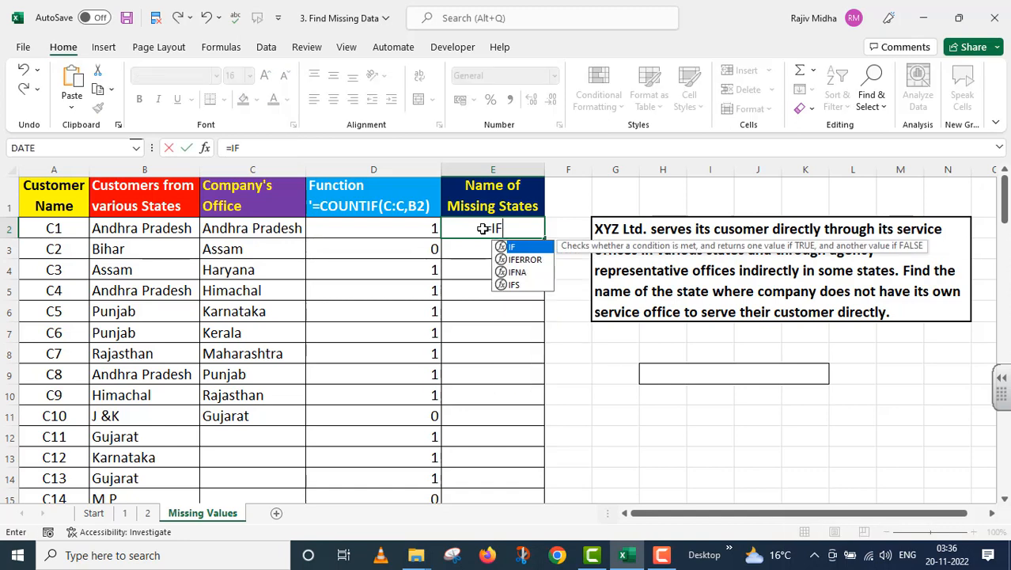
type("(")
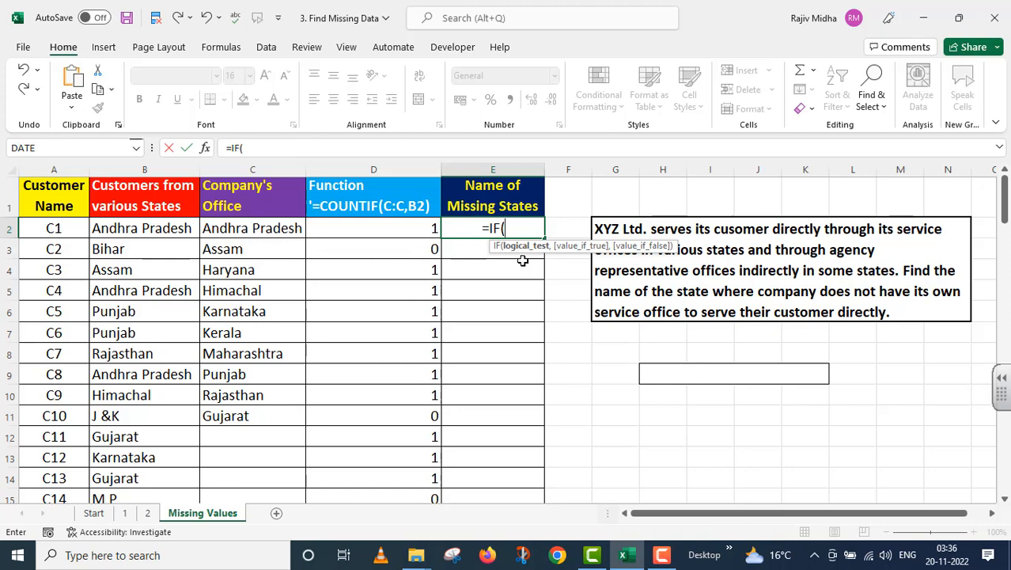
type("C")
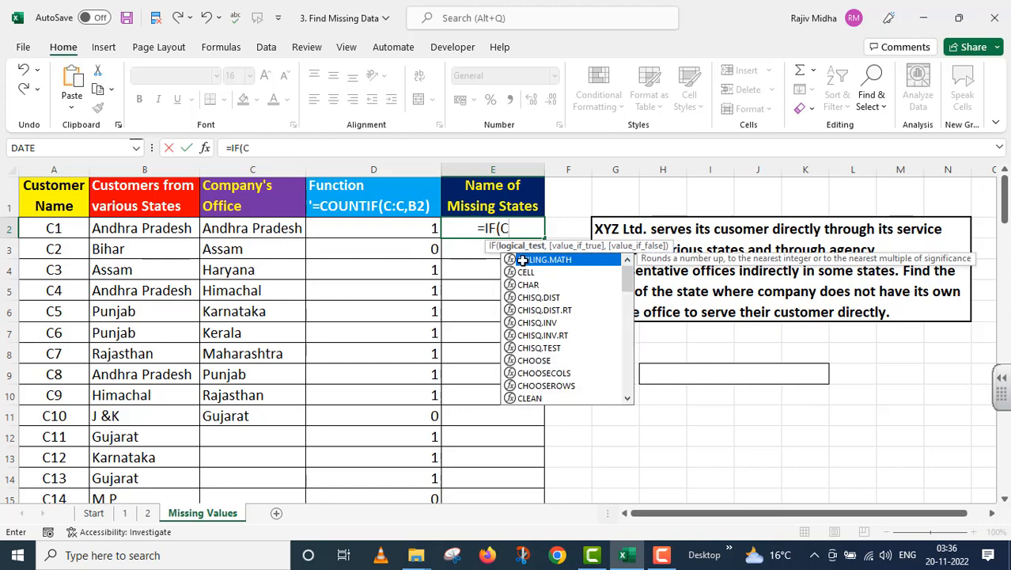
type("OUNTIF(")
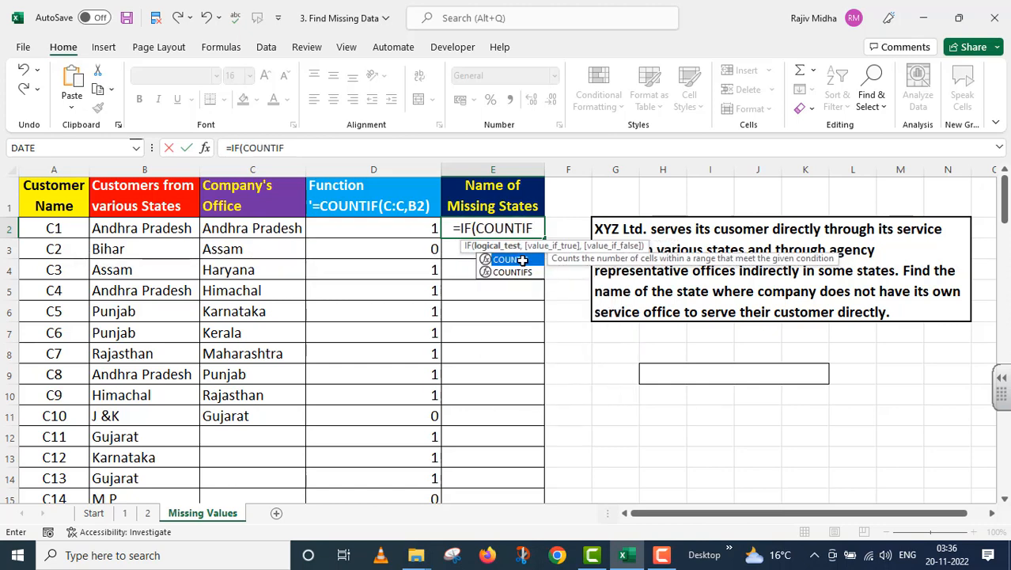
left_click(243, 169)
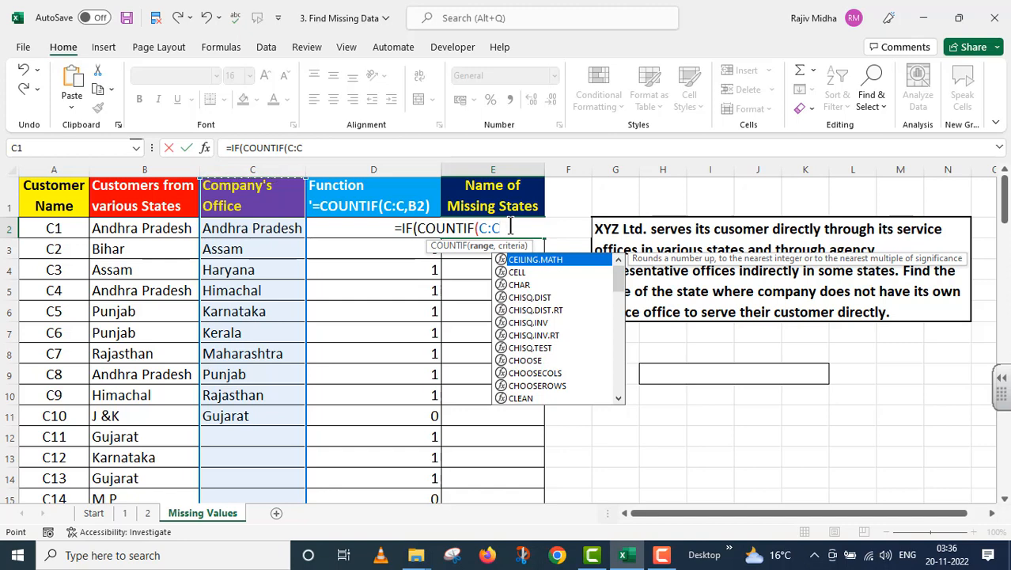
type(",")
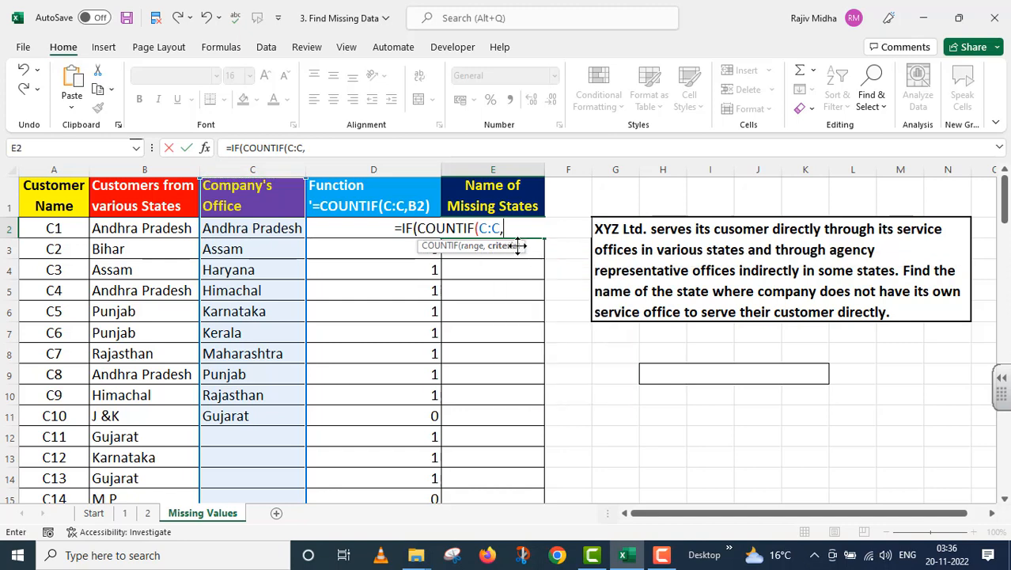
left_click(150, 228)
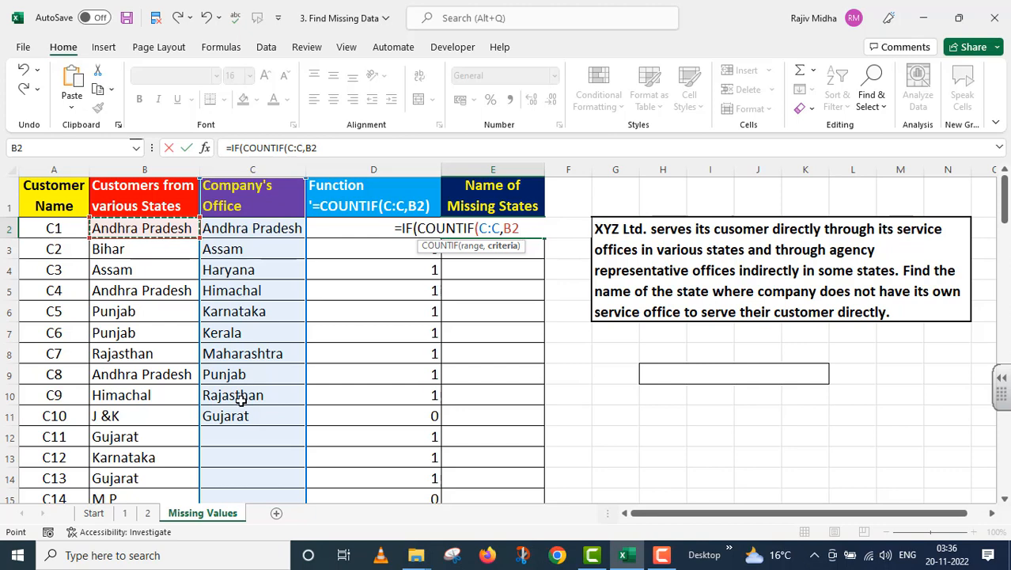
type(")")
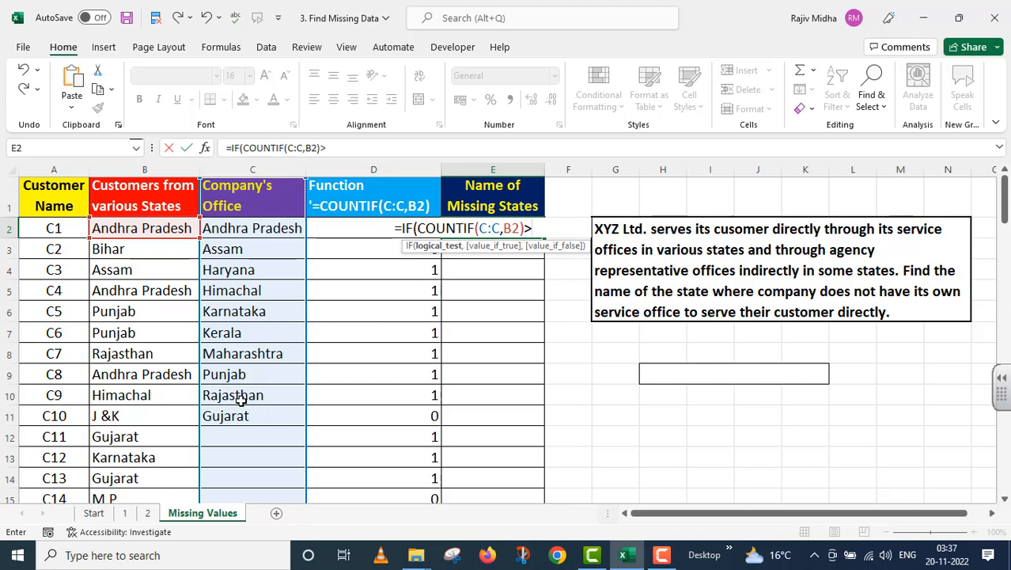
type(">0,")
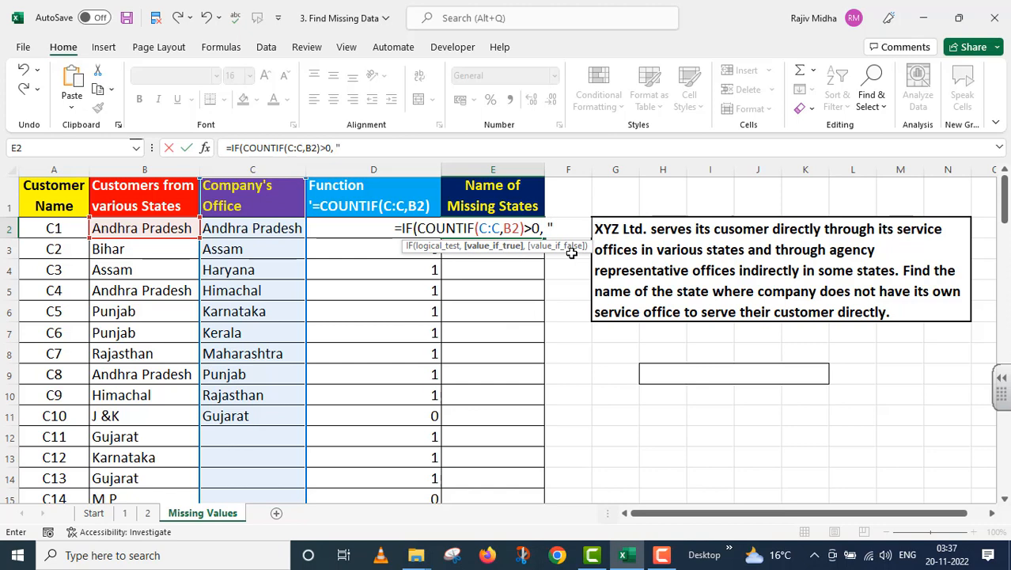
type("\" \",")
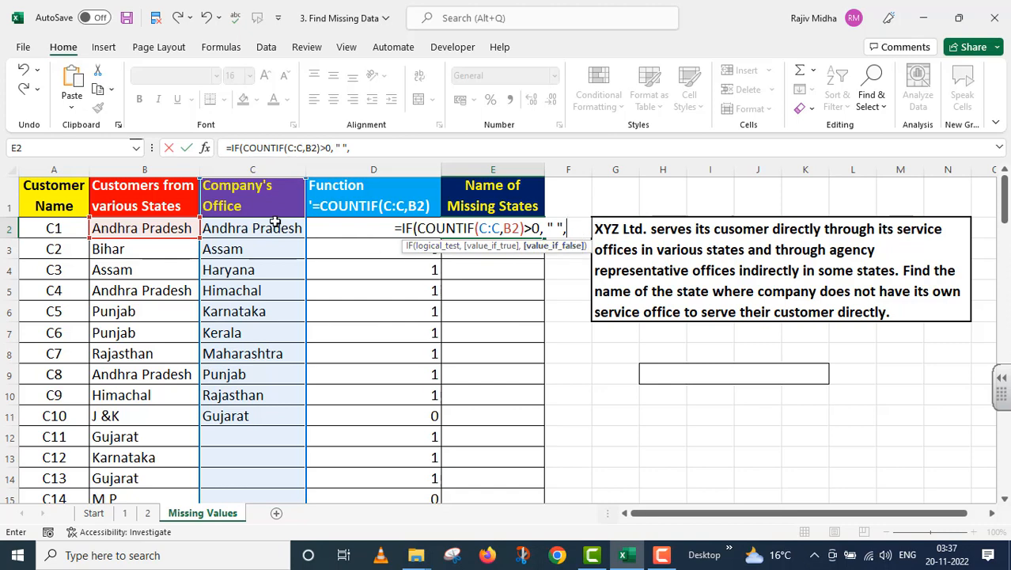
left_click(151, 230)
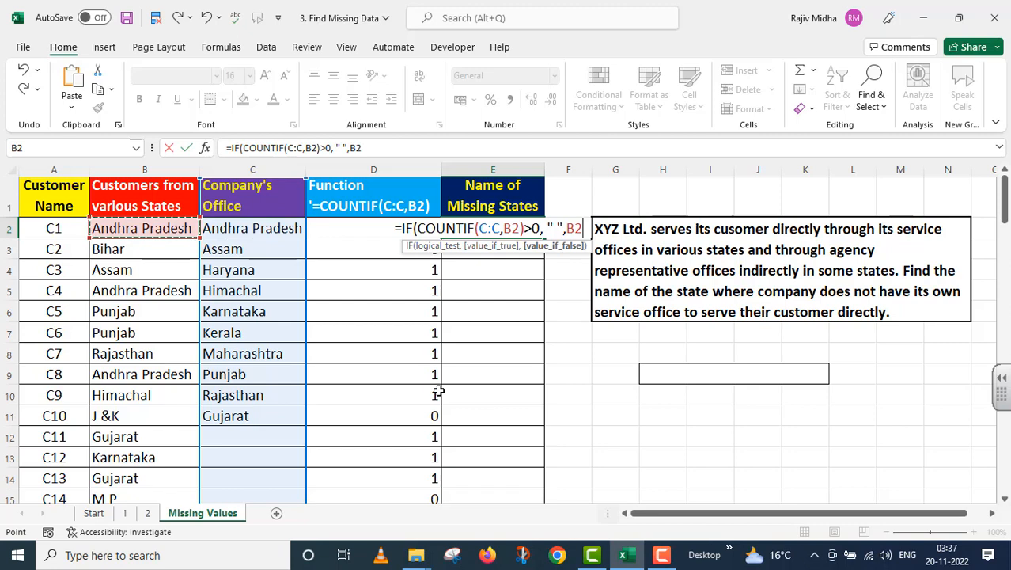
type(")")
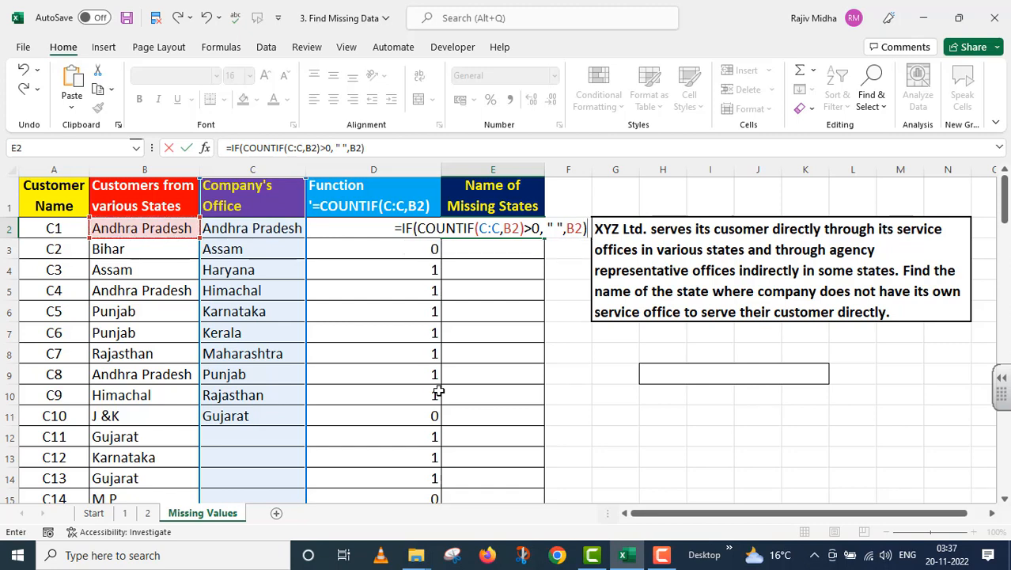
key("Return")
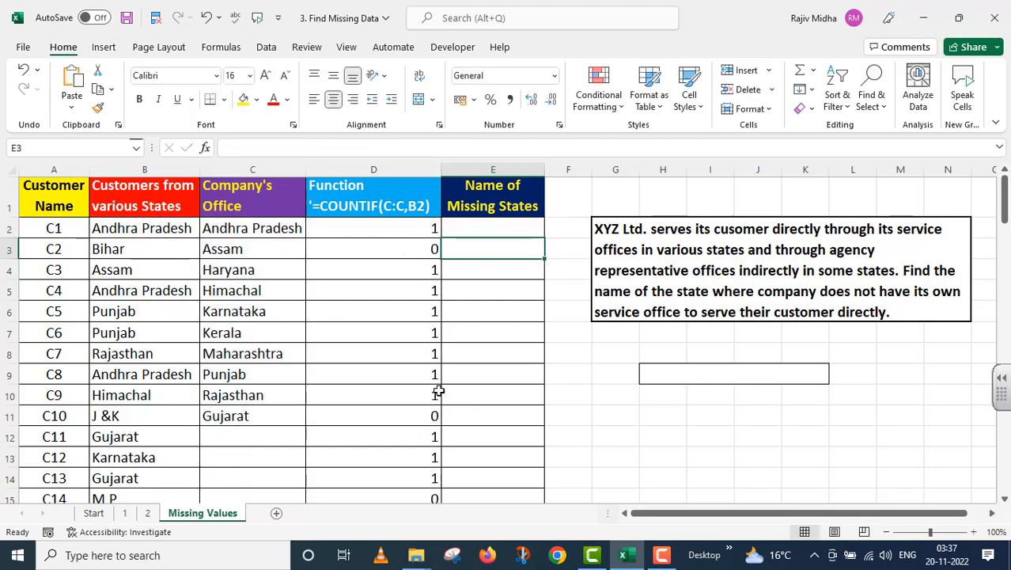
Fill the IF formula from E2 down the Name of Missing States column to the last customer in row 101.
left_click(498, 229)
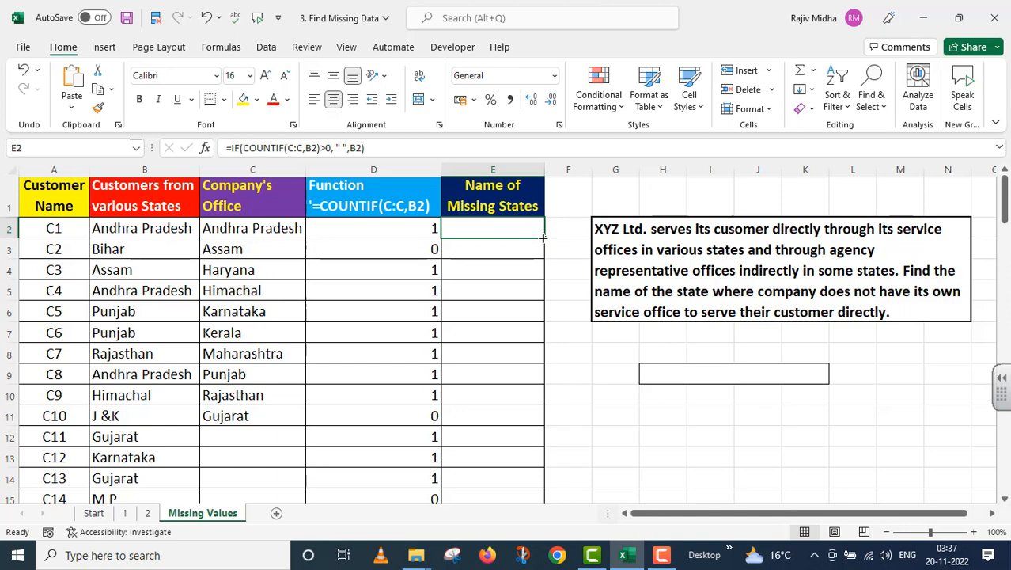
left_click_drag(543, 237, 523, 422)
scroll(497, 322, "up", 5)
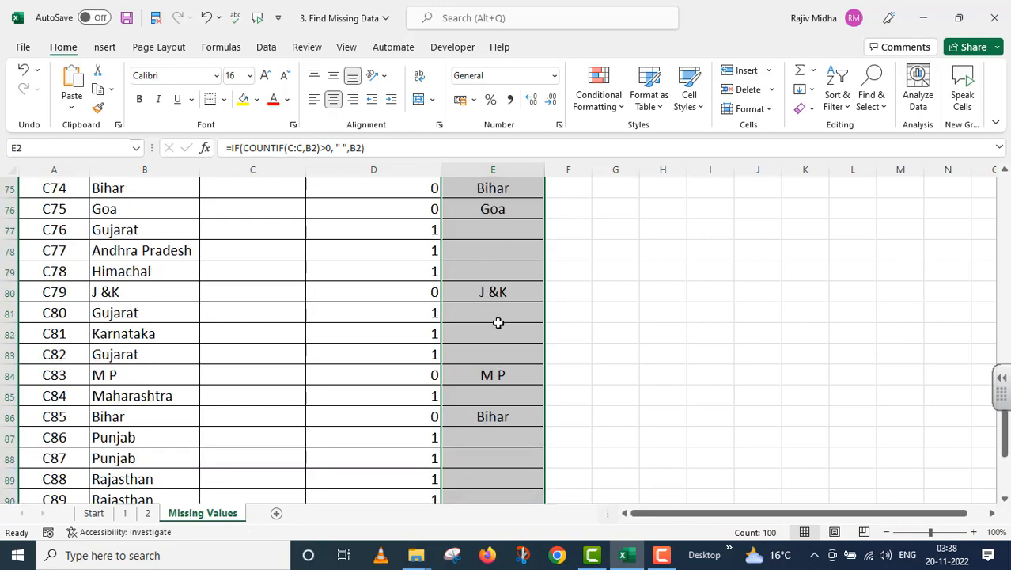
scroll(501, 325, "up", 12)
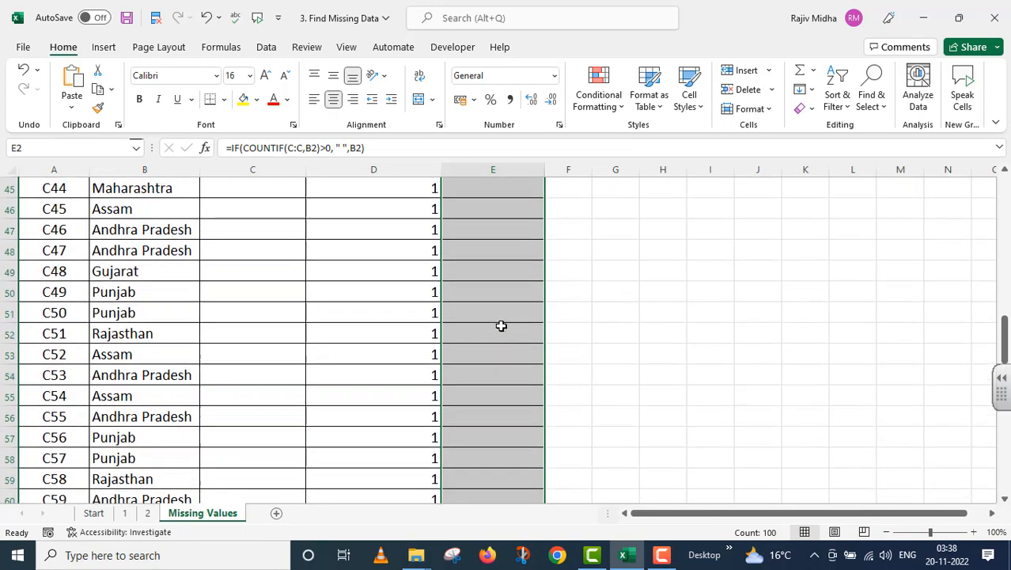
scroll(501, 325, "up", 13)
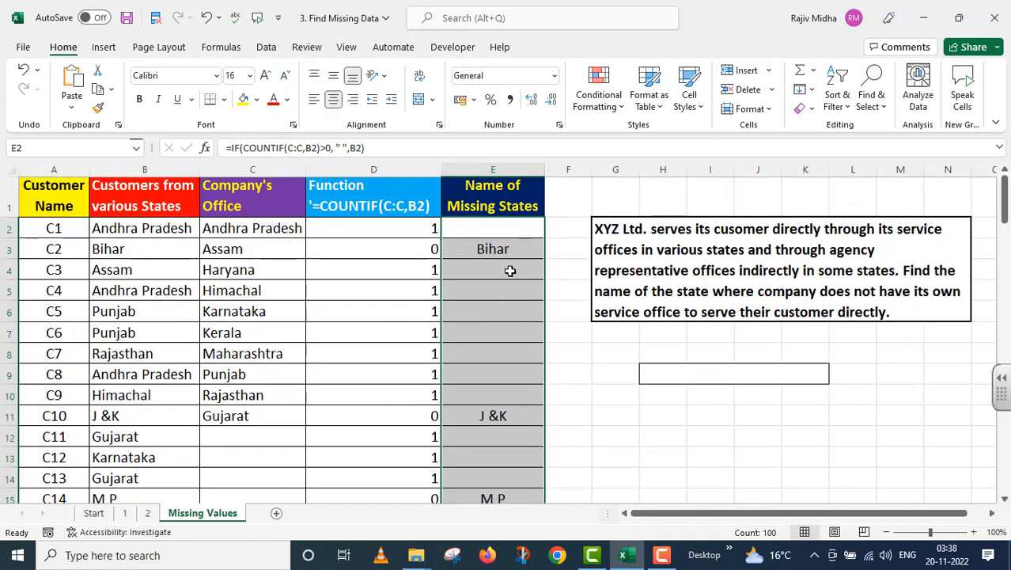
Review the state names returned in the Name of Missing States column, from the first customer down to row 101.
scroll(491, 412, "down", 2)
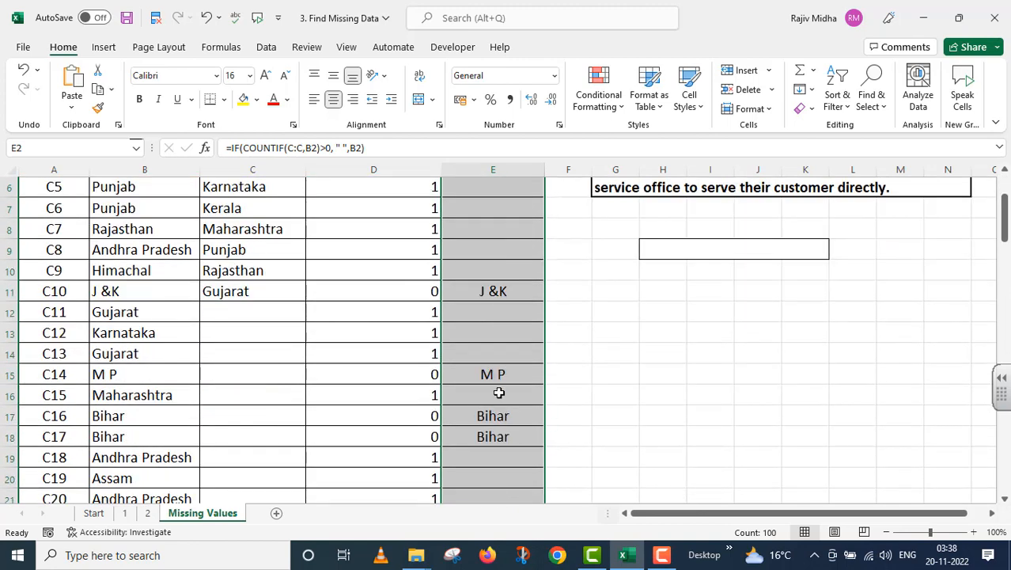
scroll(499, 393, "down", 8)
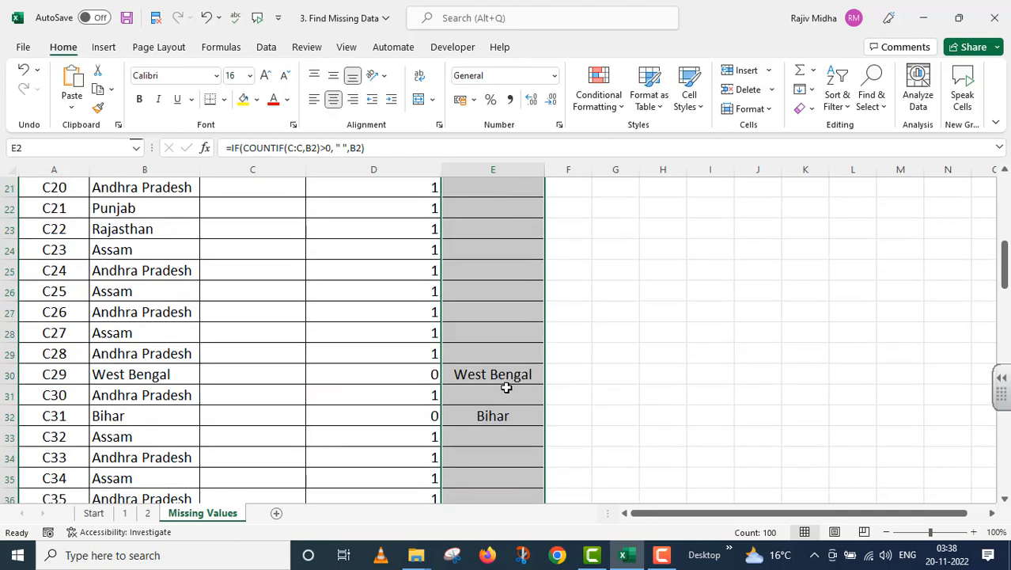
scroll(495, 391, "down", 10)
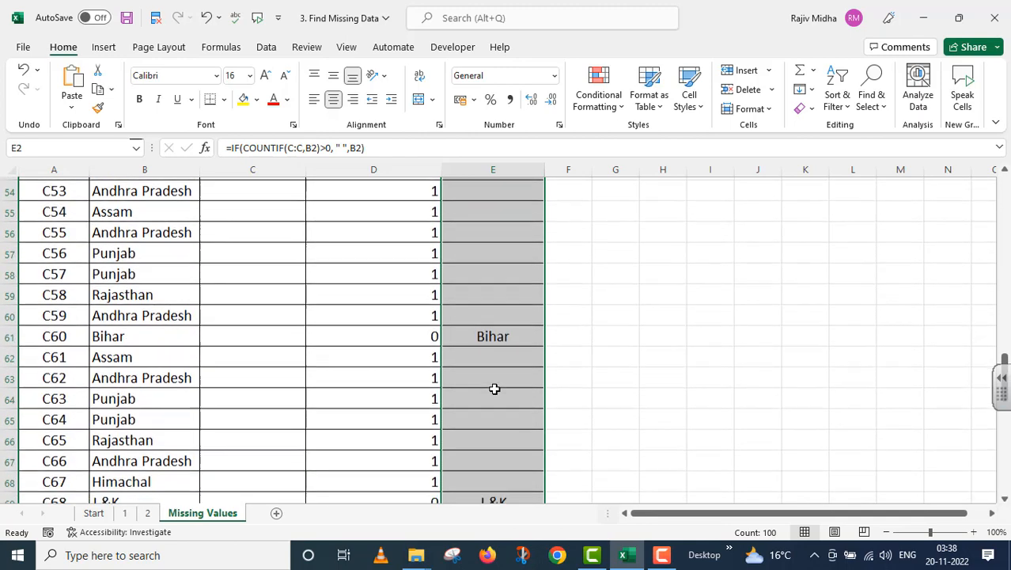
scroll(495, 390, "down", 2)
scroll(508, 402, "down", 2)
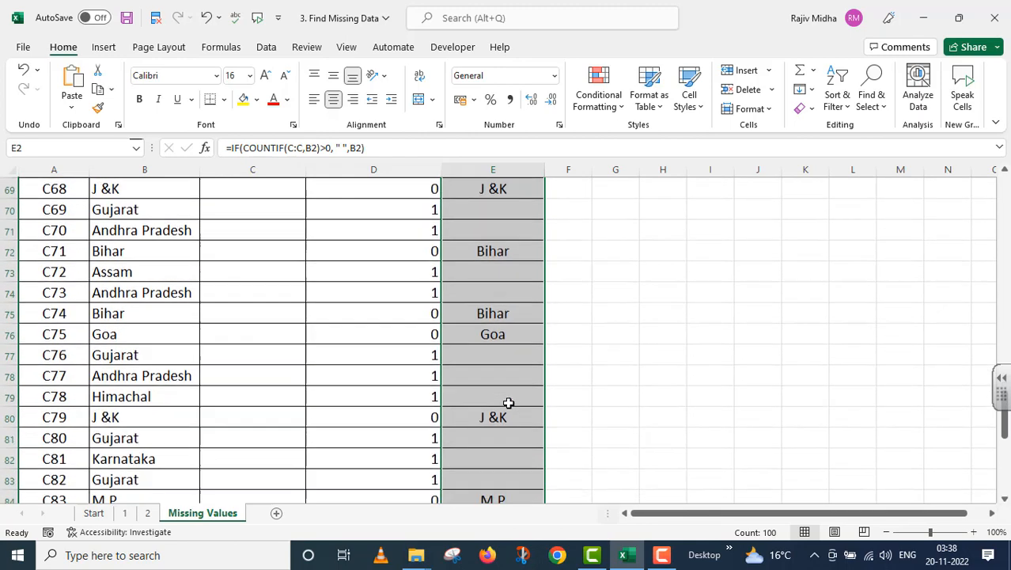
scroll(509, 403, "down", 5)
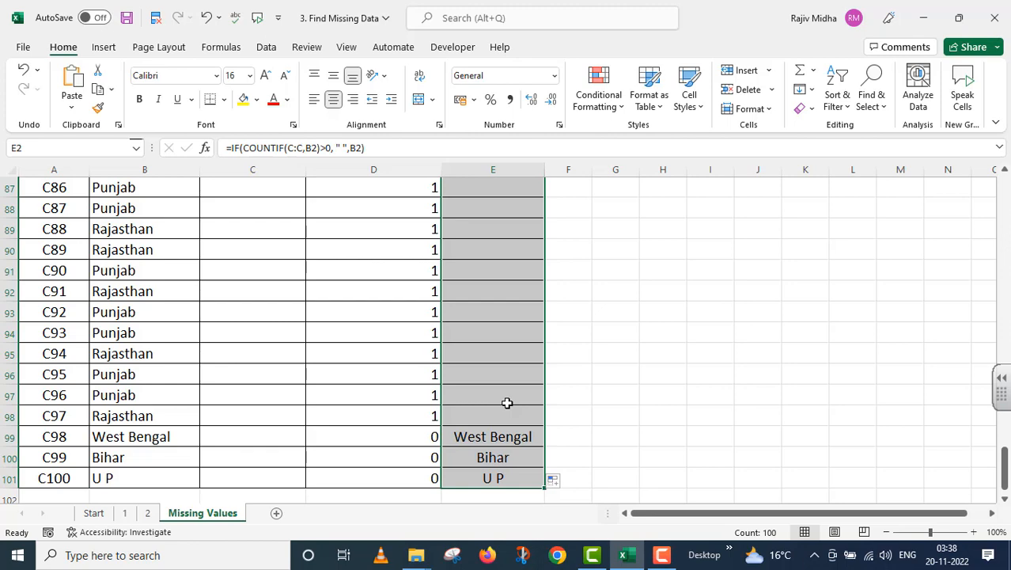
scroll(507, 403, "up", 16)
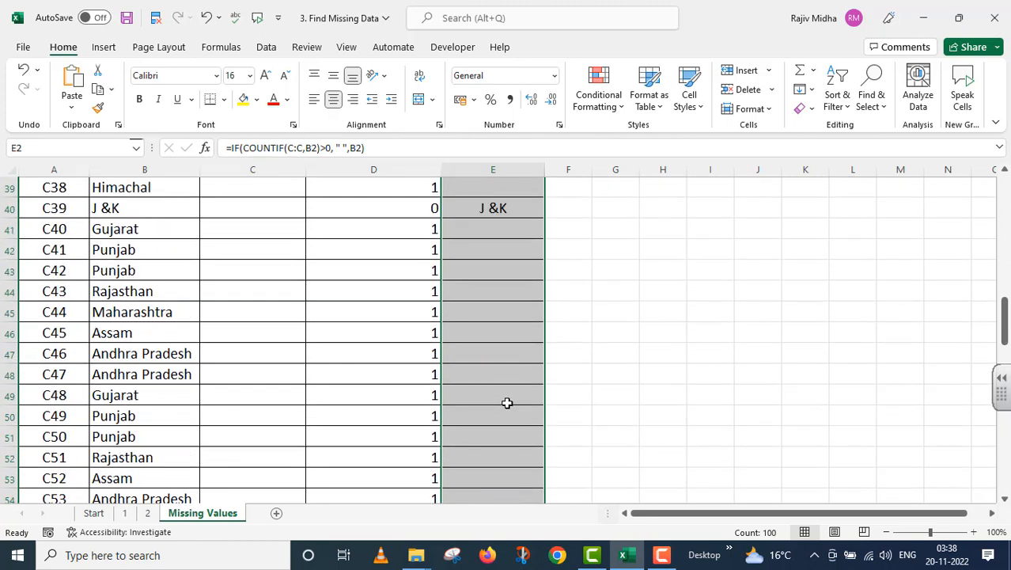
scroll(507, 403, "up", 13)
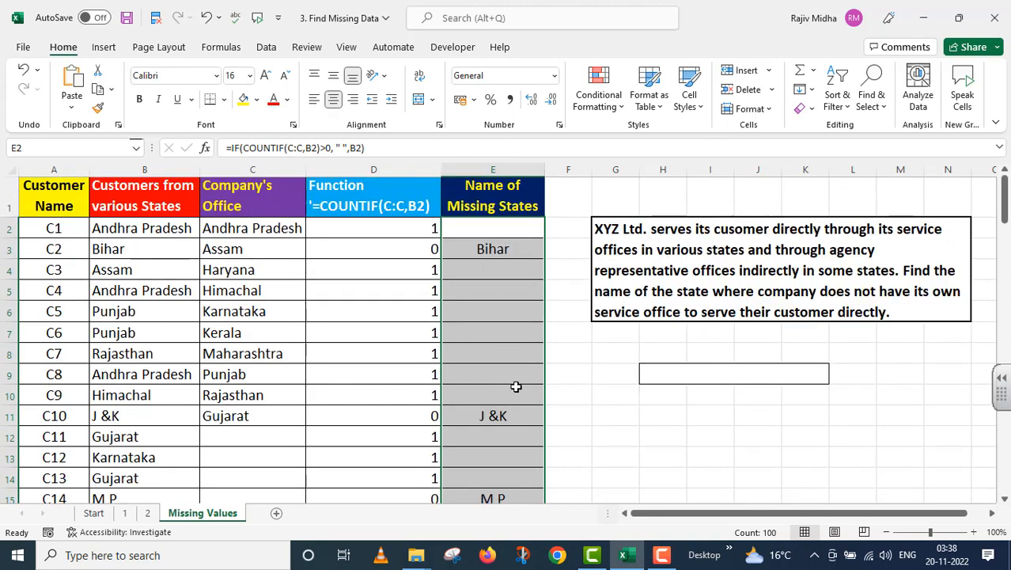
Switch the workbook display to full-screen mode and look through the customer rows.
left_click(996, 123)
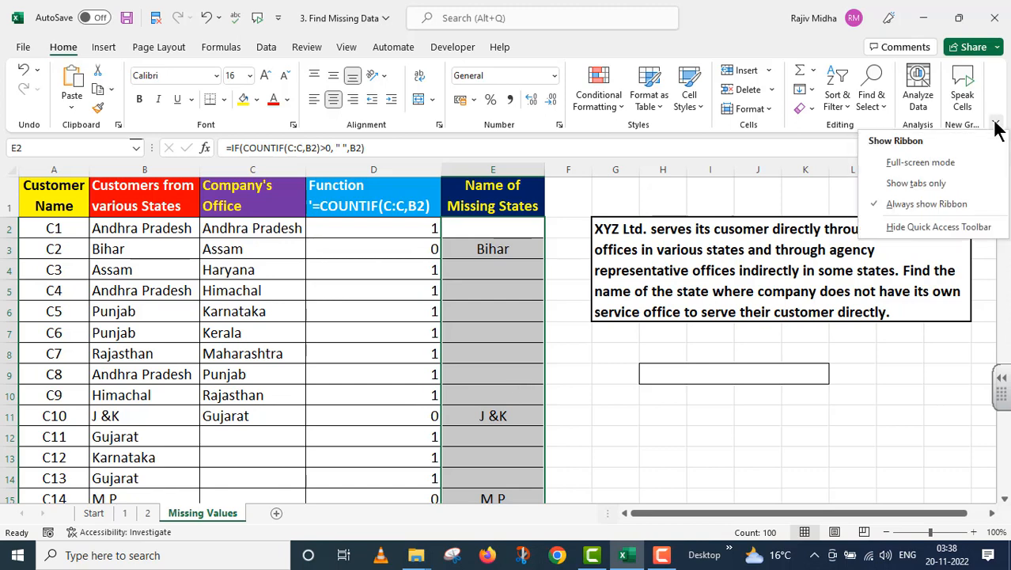
left_click(922, 164)
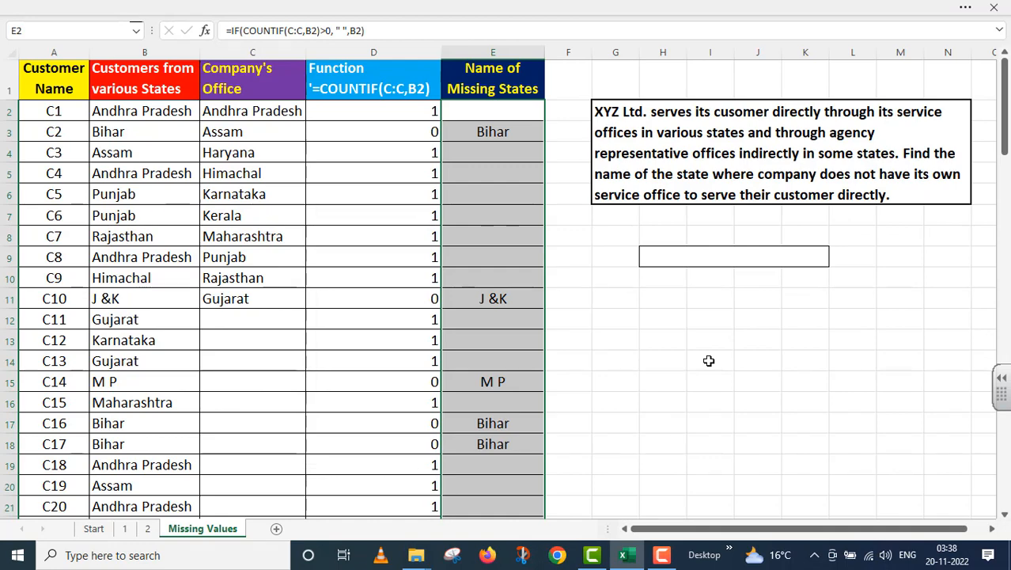
scroll(710, 361, "down", 6)
scroll(710, 361, "down", 14)
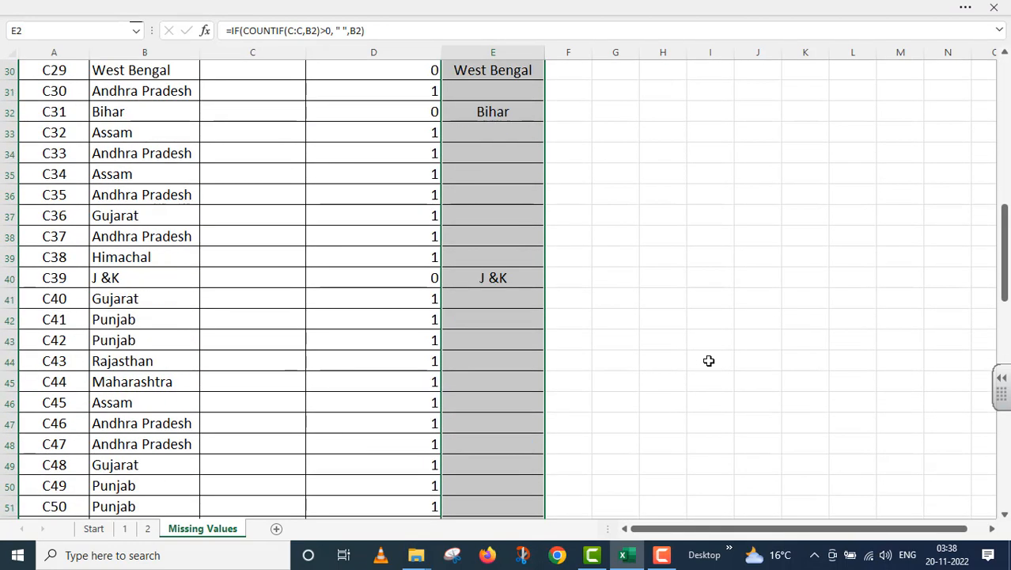
scroll(709, 360, "down", 5)
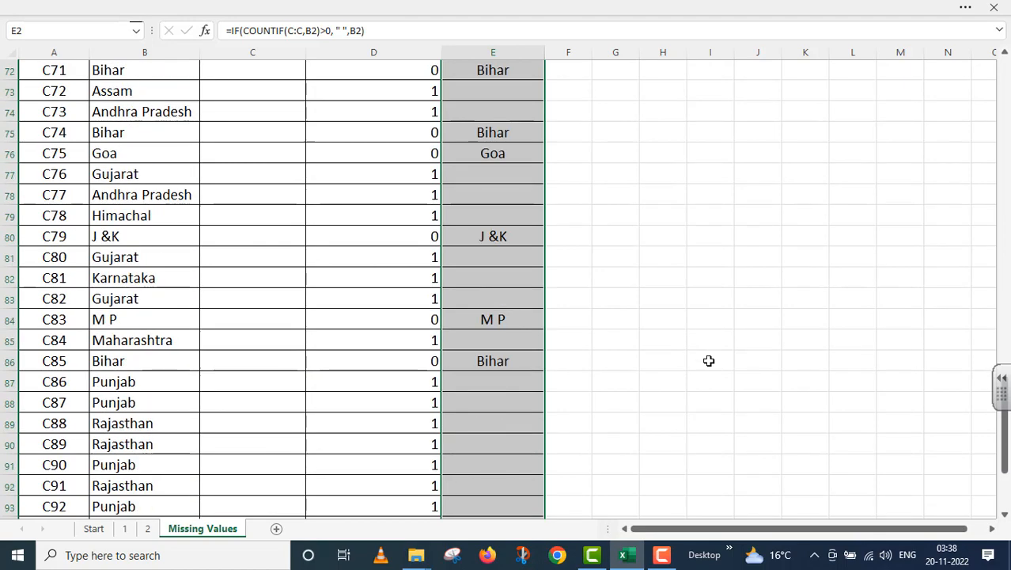
scroll(709, 361, "up", 8)
scroll(709, 361, "up", 18)
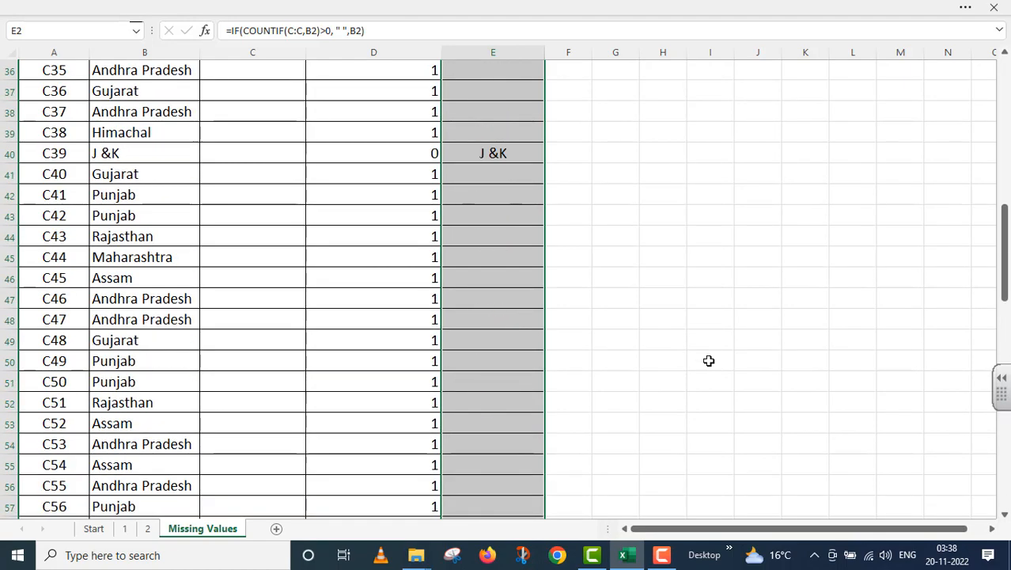
Copy the formula text =IF(COUNTIF(C:C,B2)>0, " ",B2) from E2 and place it as visible text in the bordered cell H9.
left_click(500, 111)
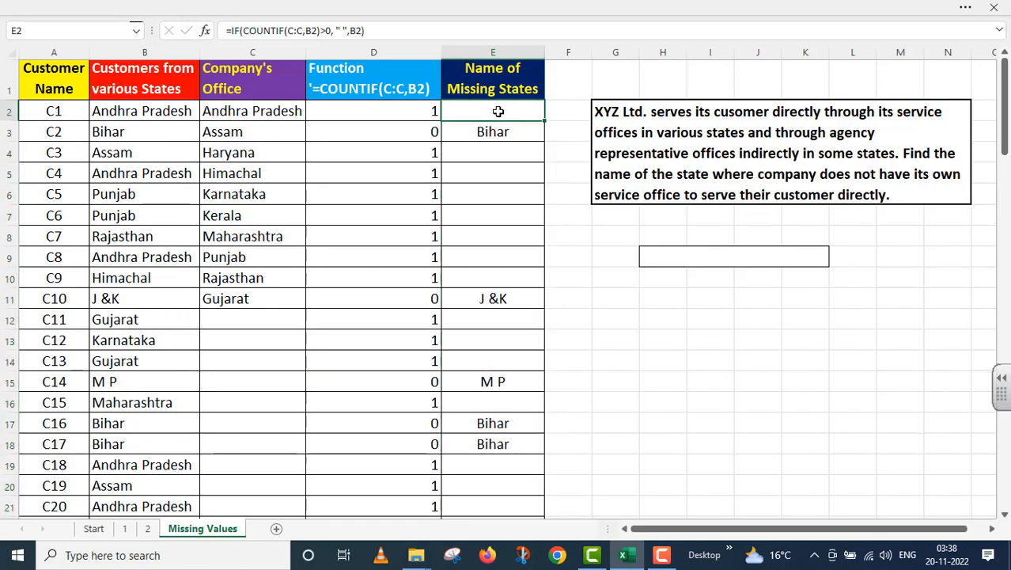
left_click_drag(372, 31, 224, 31)
key("ctrl+c")
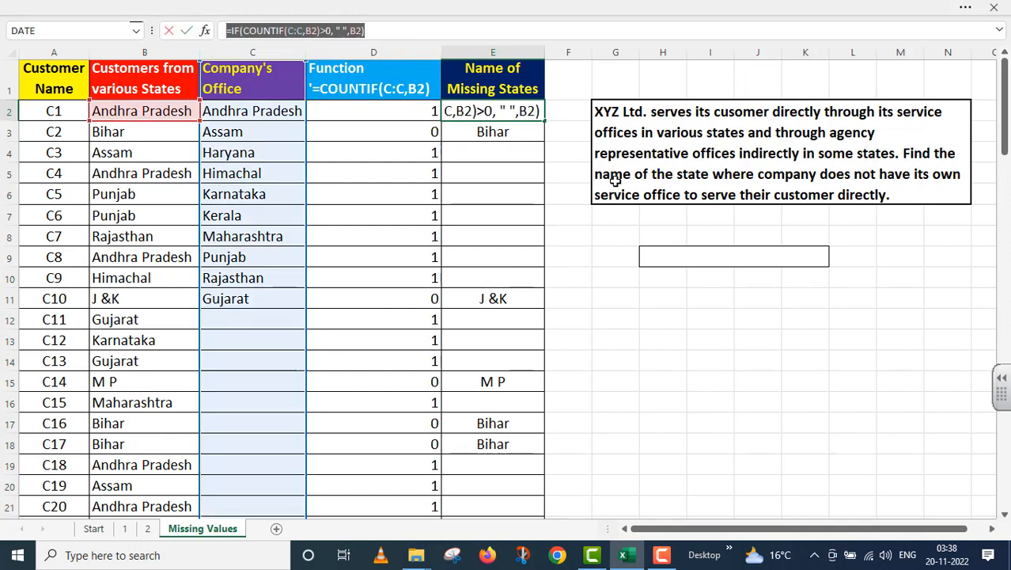
key("Return")
double_click(654, 253)
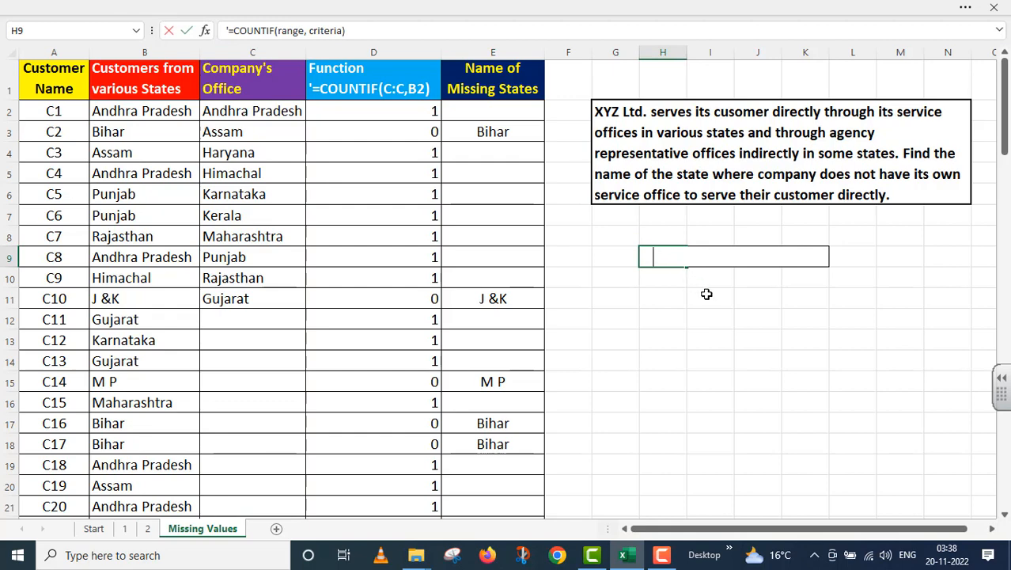
key("ctrl+v")
key("Return")
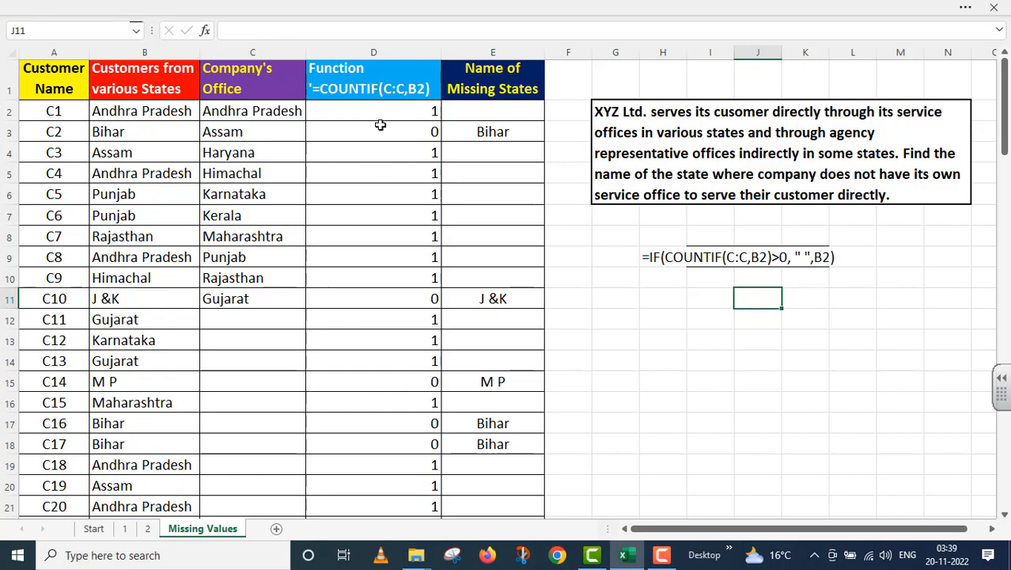
left_click(476, 129)
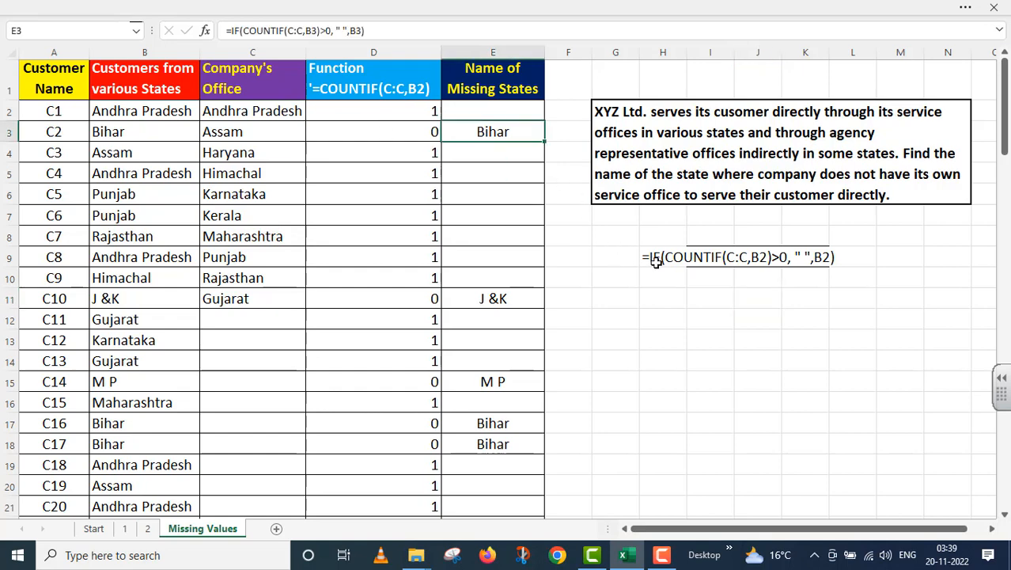